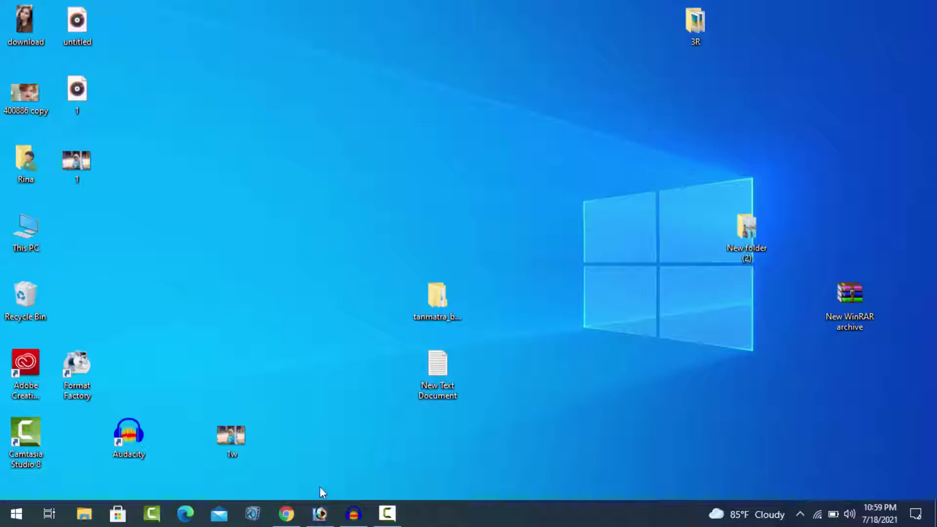
# - Open the heart frame image "download (3)" from the Downloads folder in Photoshop and maximize its document window
pyautogui.click(320, 512)
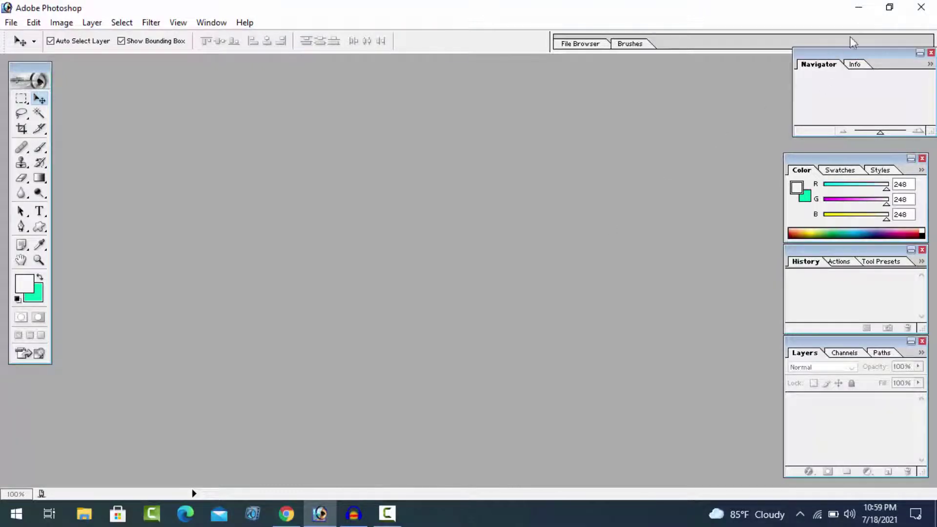
pyautogui.click(859, 17)
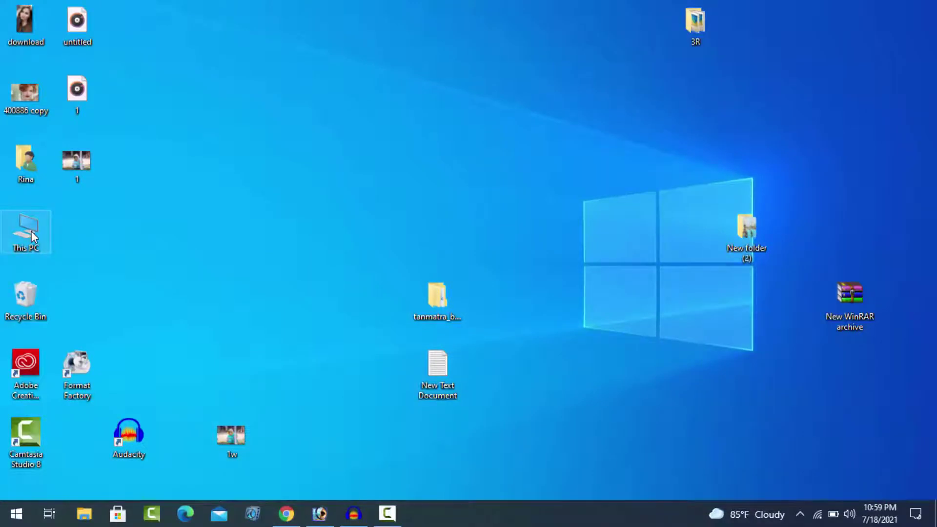
pyautogui.doubleClick(32, 232)
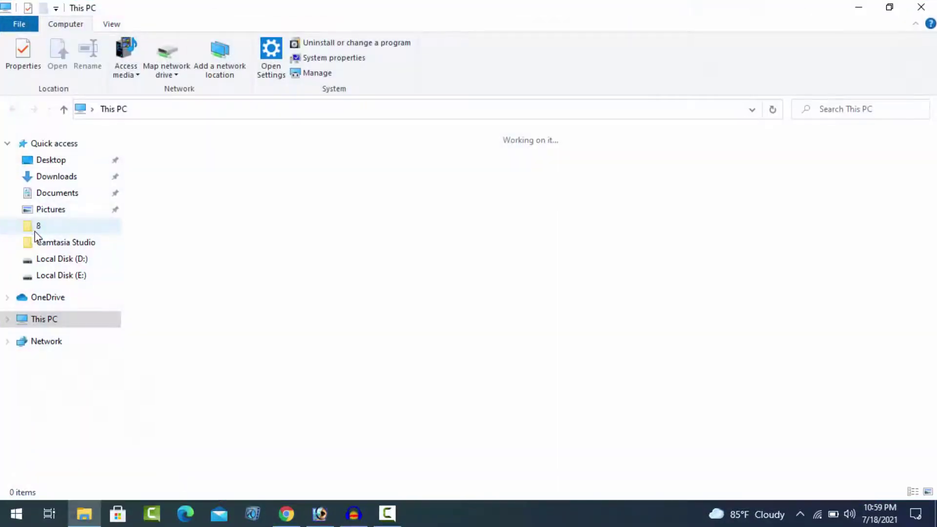
pyautogui.click(63, 180)
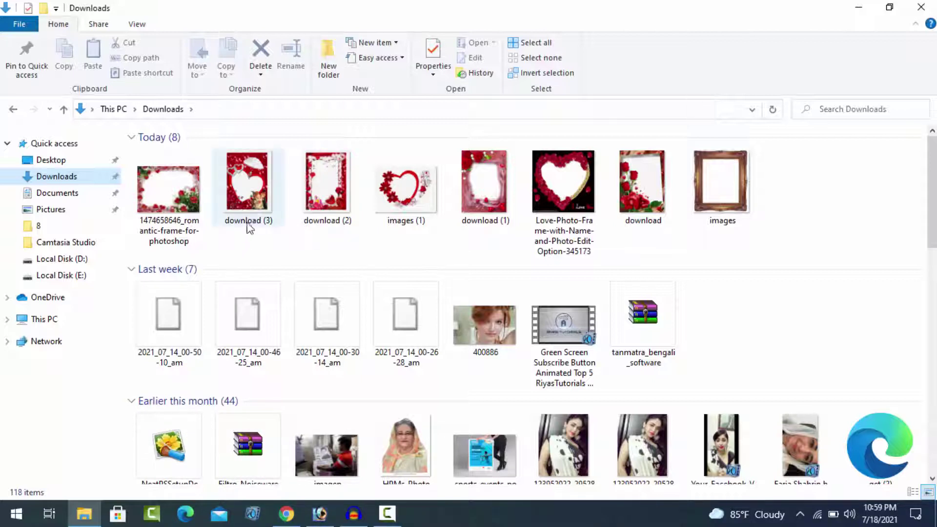
pyautogui.moveTo(242, 193)
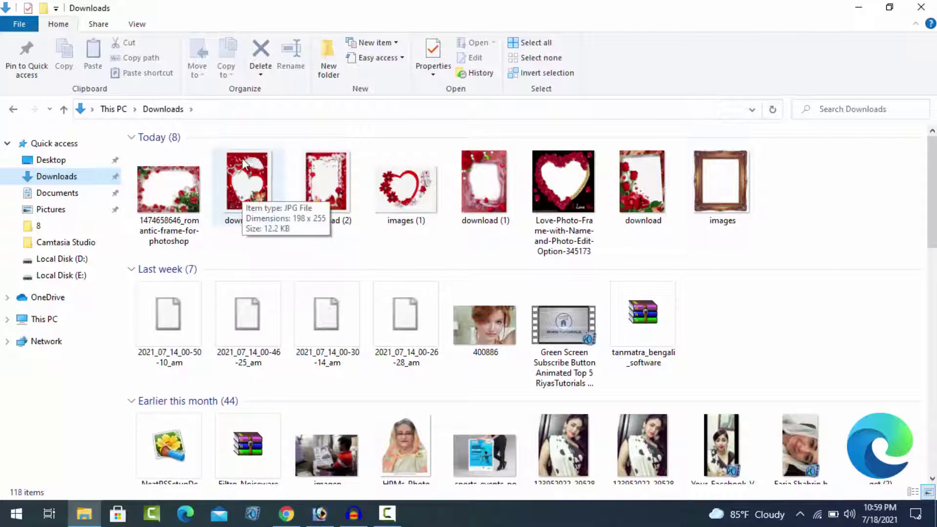
pyautogui.moveTo(253, 197); pyautogui.dragTo(285, 287)
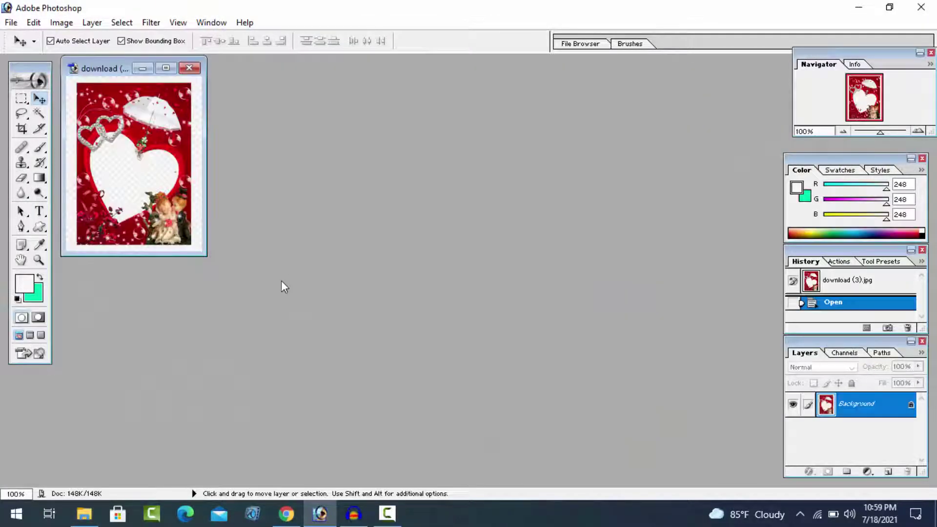
pyautogui.click(165, 68)
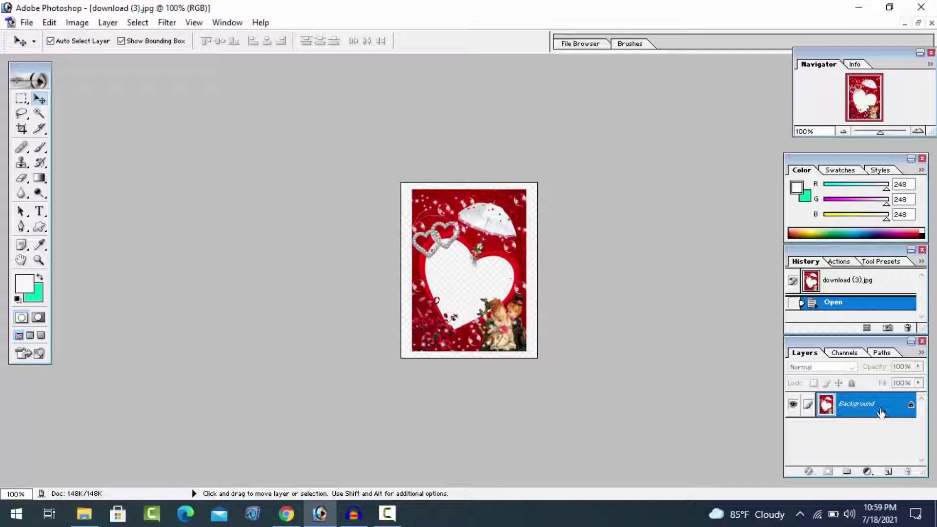
# - Convert the Background into a regular layer named Layer 0 and select the heart's white interior with the Magic Wand
pyautogui.doubleClick(880, 412)
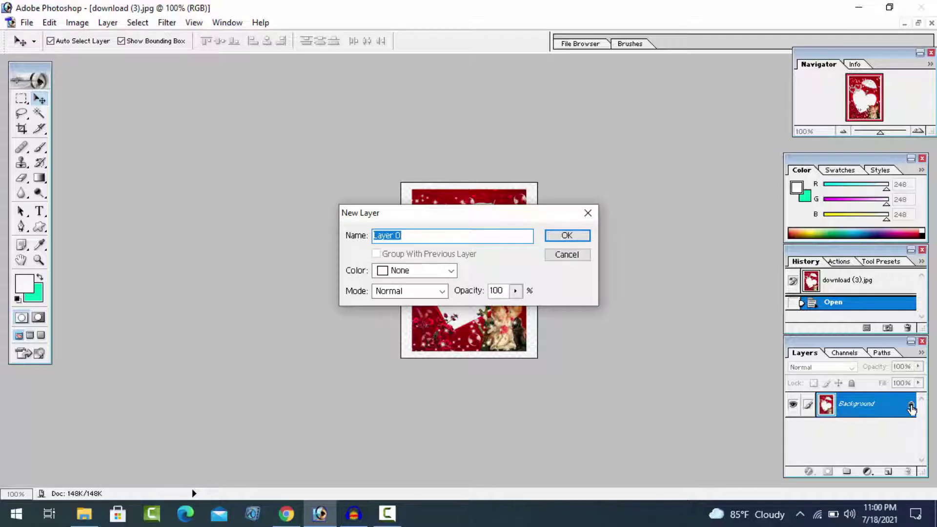
pyautogui.click(583, 237)
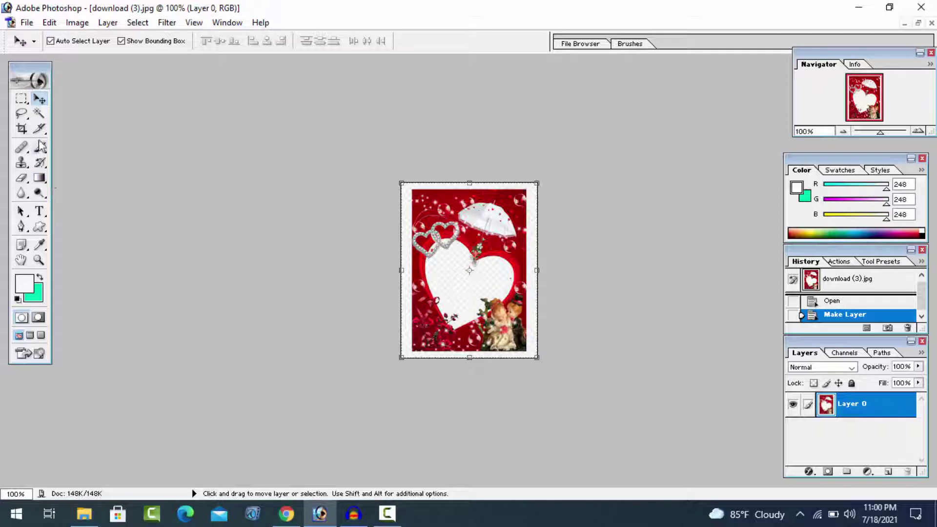
pyautogui.click(39, 115)
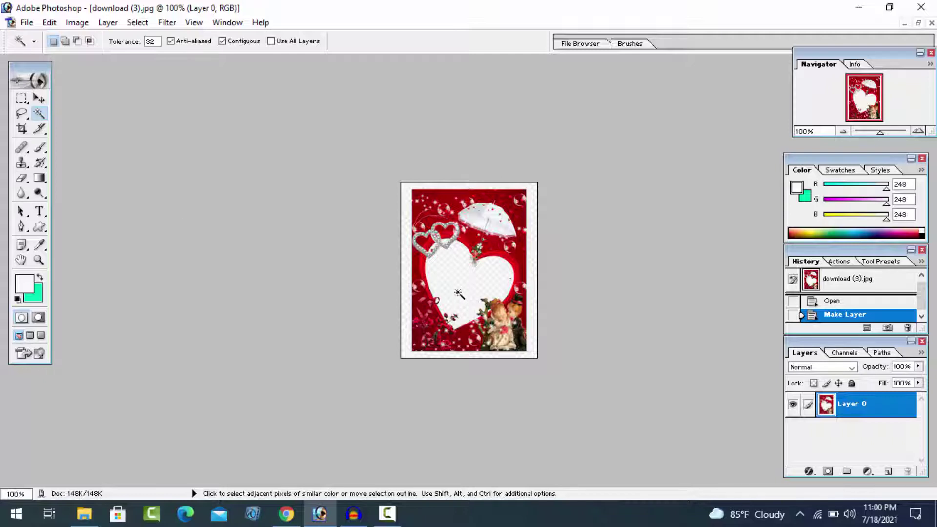
pyautogui.click(459, 288)
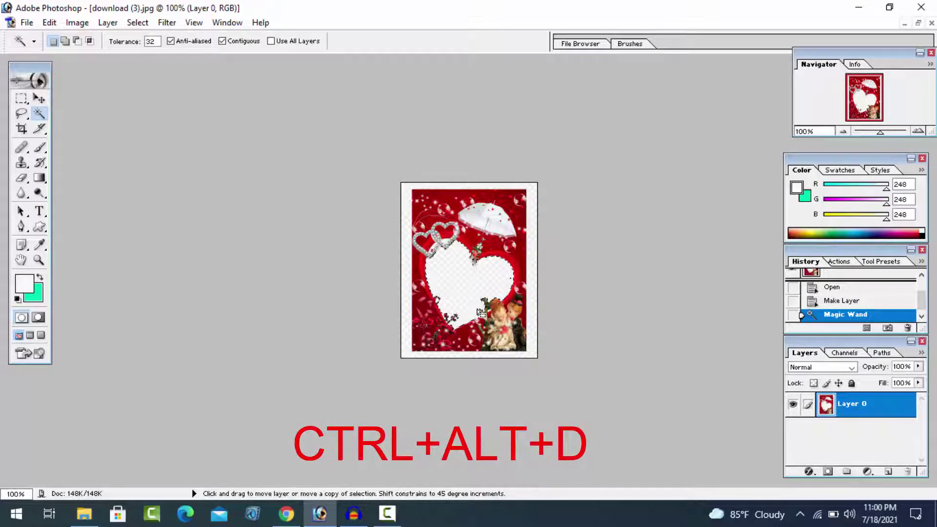
# - Feather the heart selection by 1.2 pixels, clear its contents to transparency and deselect
pyautogui.hotkey('ctrl', 'alt', 'd')
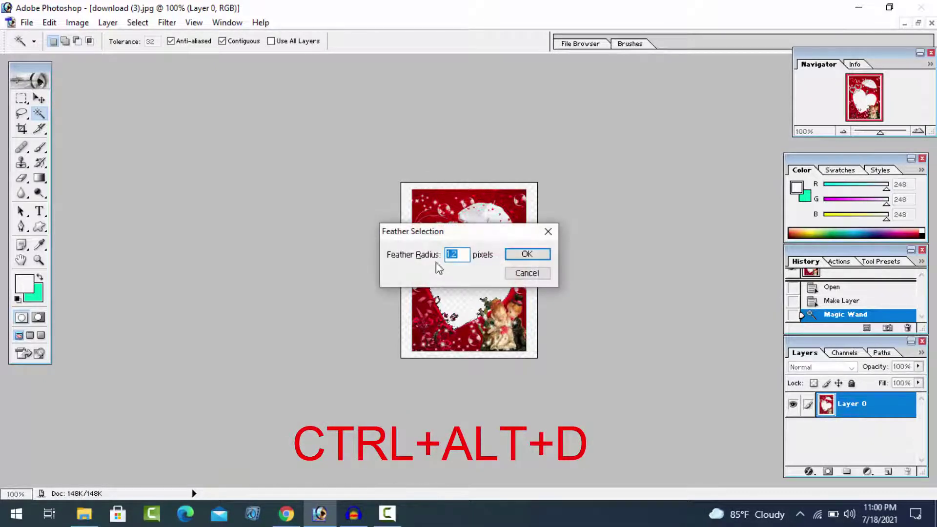
pyautogui.write('1.2')
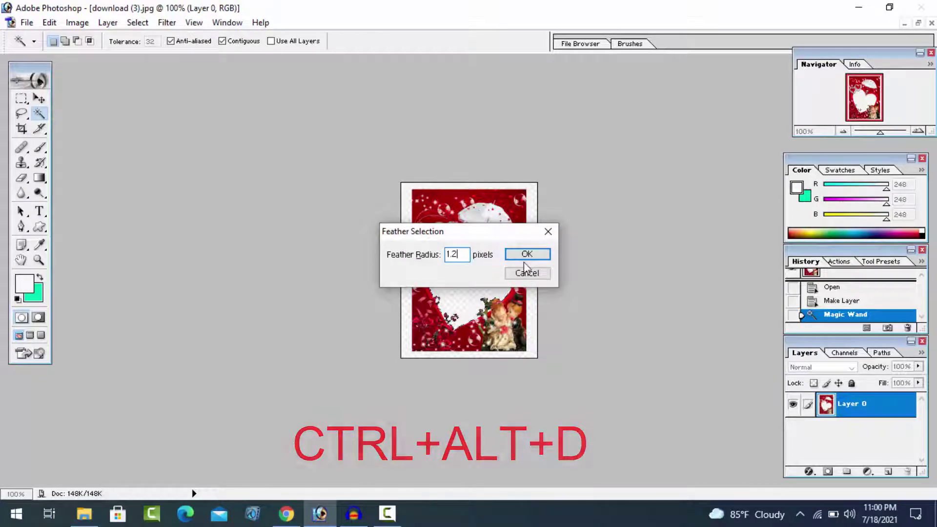
pyautogui.click(526, 253)
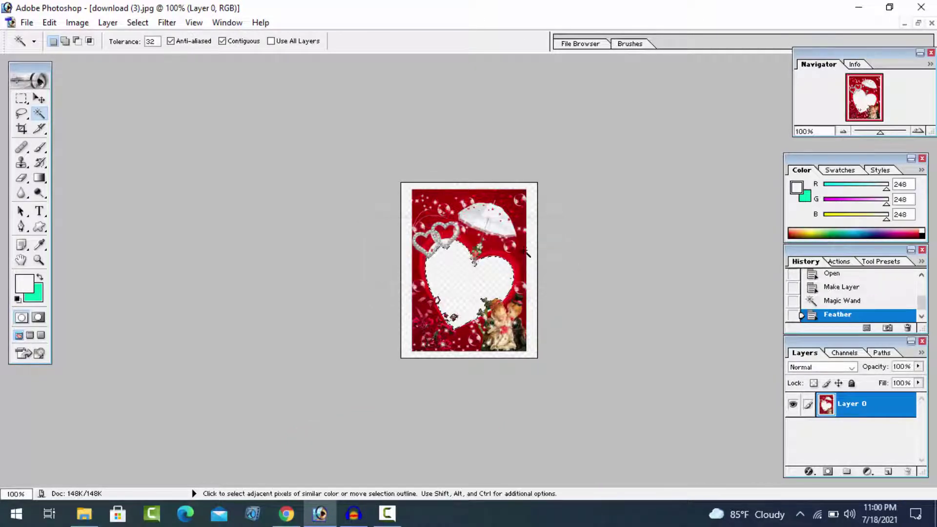
pyautogui.press('Delete')
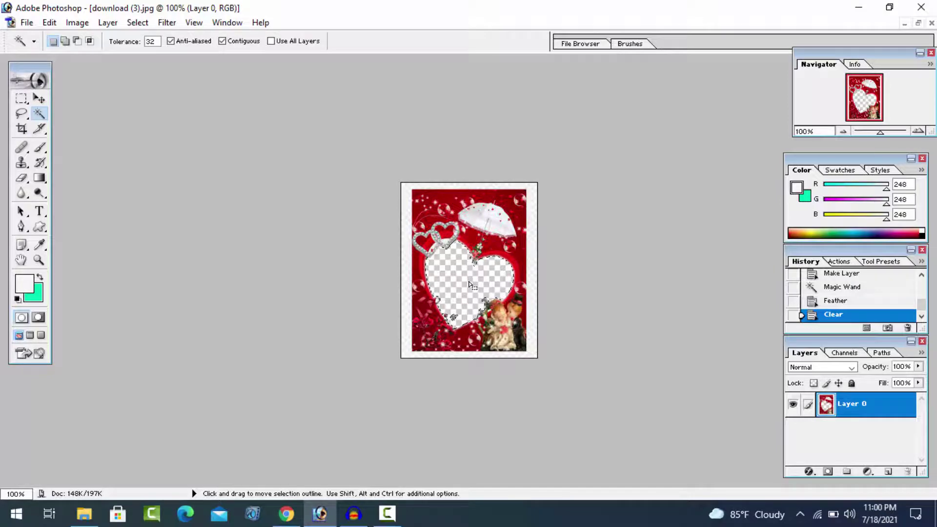
pyautogui.hotkey('ctrl', 'd')
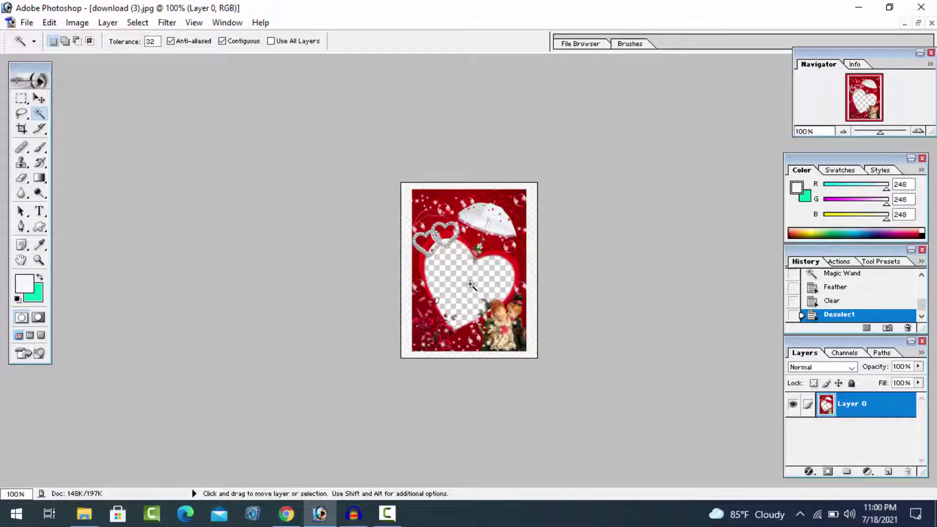
# - Open the portrait "download" from the desktop in Photoshop and place it as a new layer covering the heart frame
pyautogui.click(43, 101)
pyautogui.click(858, 8)
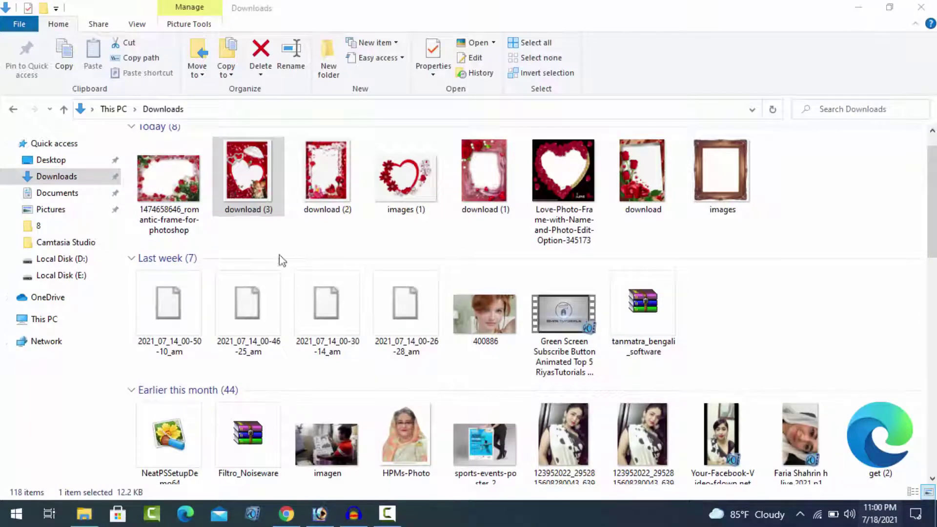
pyautogui.click(858, 8)
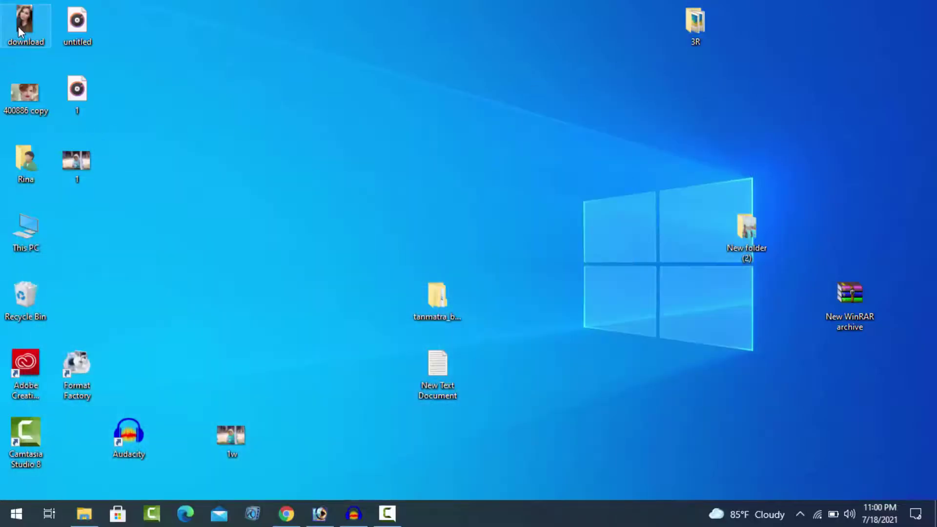
pyautogui.moveTo(19, 30); pyautogui.dragTo(323, 519)
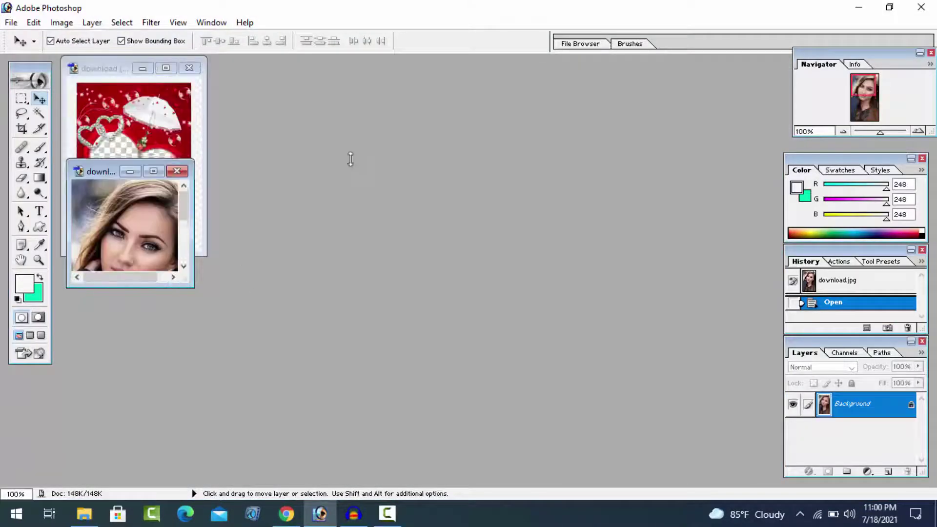
pyautogui.moveTo(101, 171); pyautogui.dragTo(385, 200)
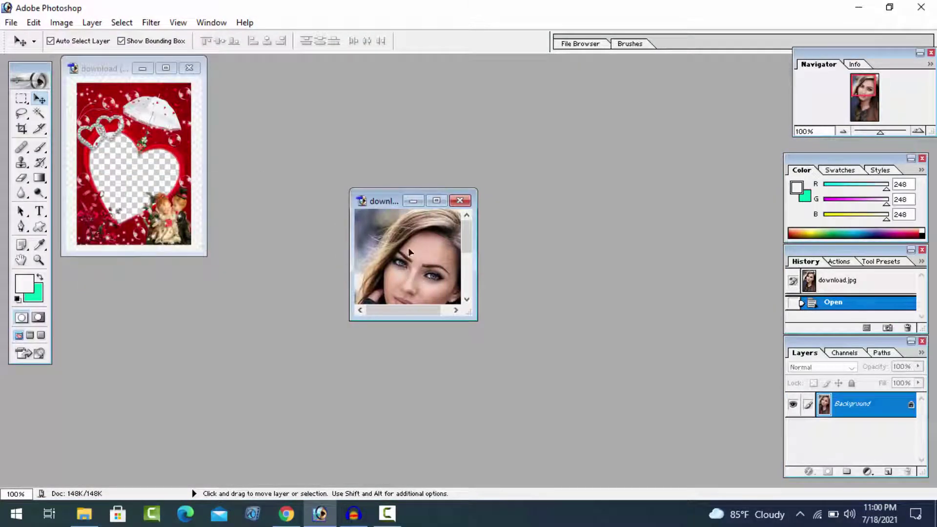
pyautogui.moveTo(409, 251); pyautogui.dragTo(146, 197)
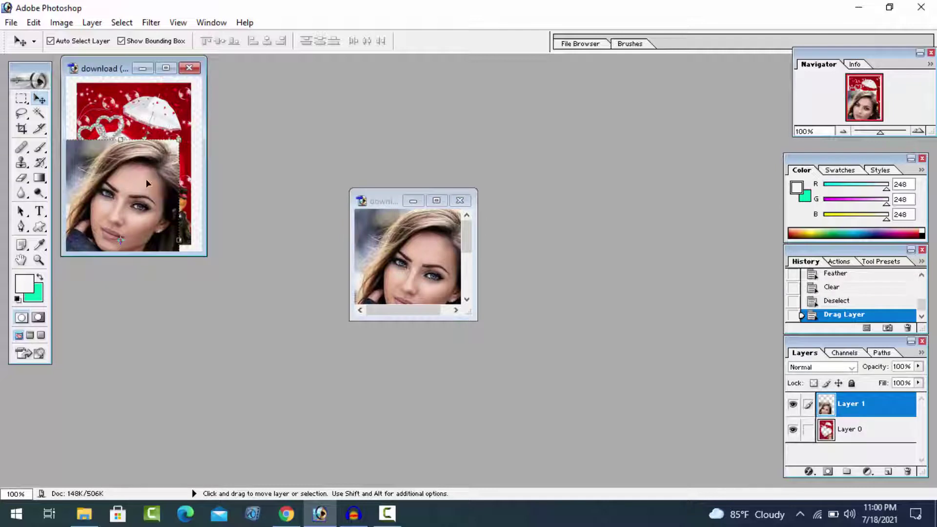
pyautogui.click(166, 68)
pyautogui.moveTo(465, 332); pyautogui.dragTo(472, 275)
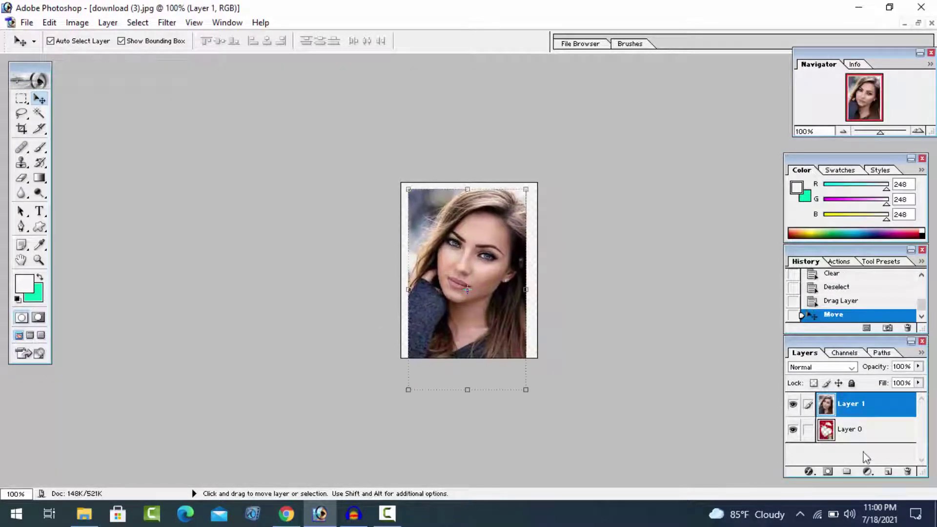
# - Move the portrait's Layer 1 beneath the frame's Layer 0 in the layer order
pyautogui.click(863, 436)
pyautogui.click(861, 407)
pyautogui.click(854, 436)
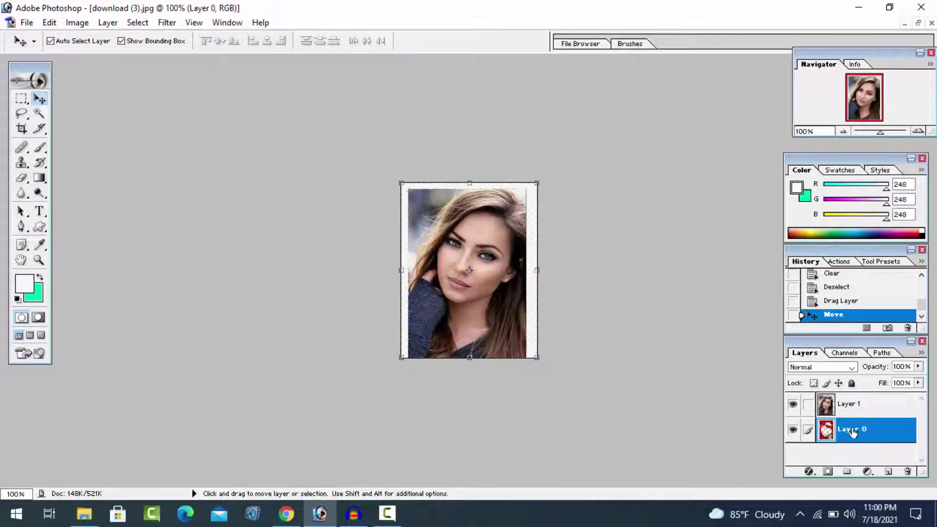
pyautogui.click(854, 412)
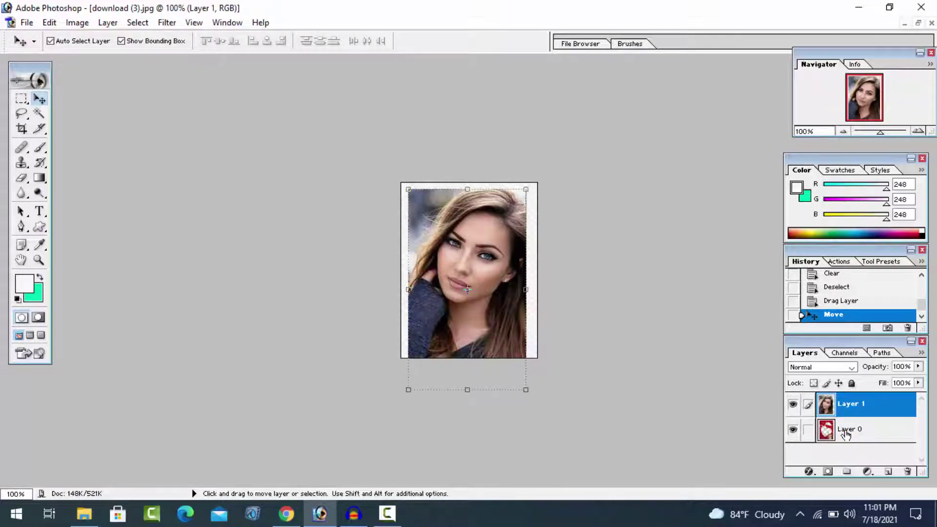
pyautogui.click(846, 434)
pyautogui.click(852, 410)
pyautogui.moveTo(853, 410); pyautogui.dragTo(852, 441)
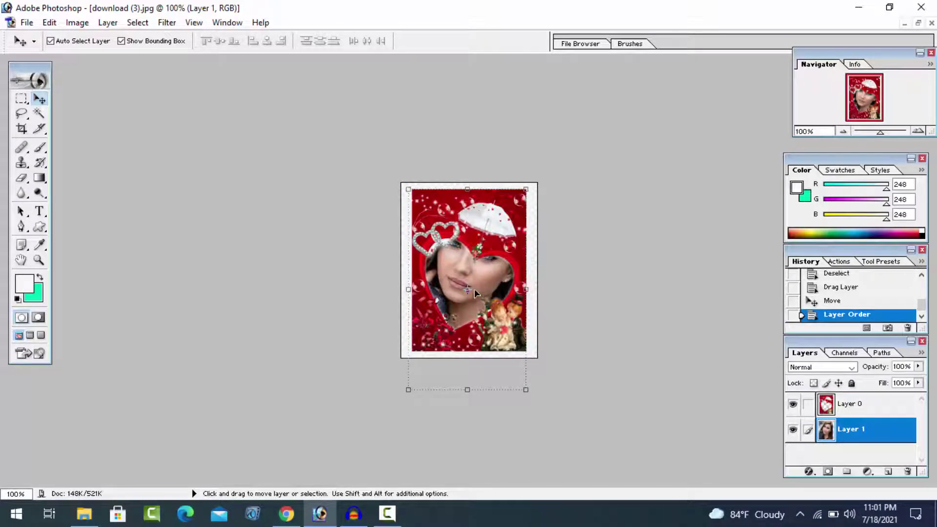
# - Free Transform the portrait to about 80.2% width and 65.5% height, and position the face inside the heart opening
pyautogui.moveTo(475, 283); pyautogui.dragTo(471, 297)
pyautogui.hotkey('ctrl', 't')
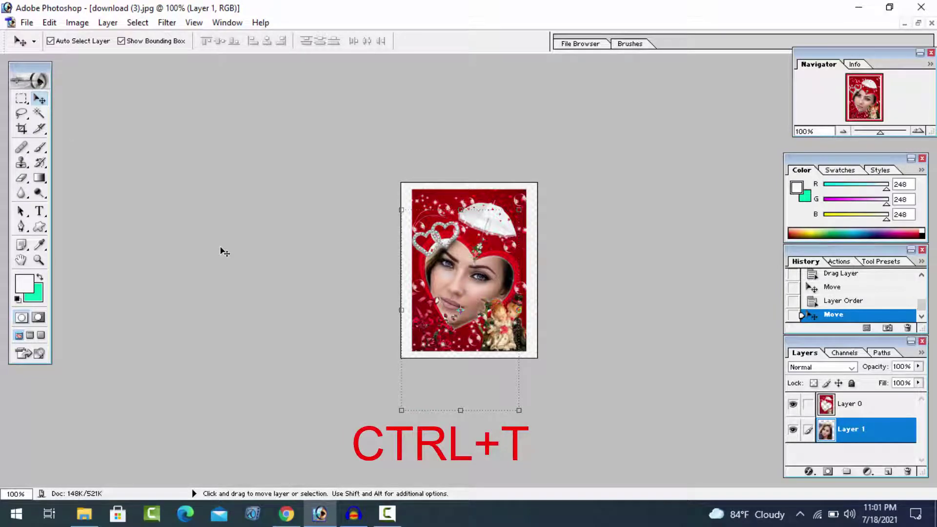
pyautogui.hotkey('ctrl', 't')
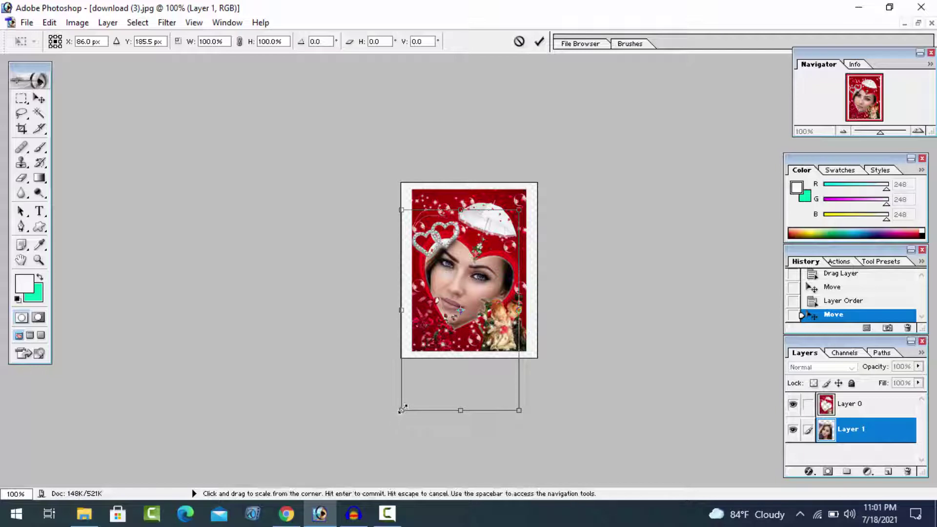
pyautogui.moveTo(401, 410); pyautogui.dragTo(412, 374)
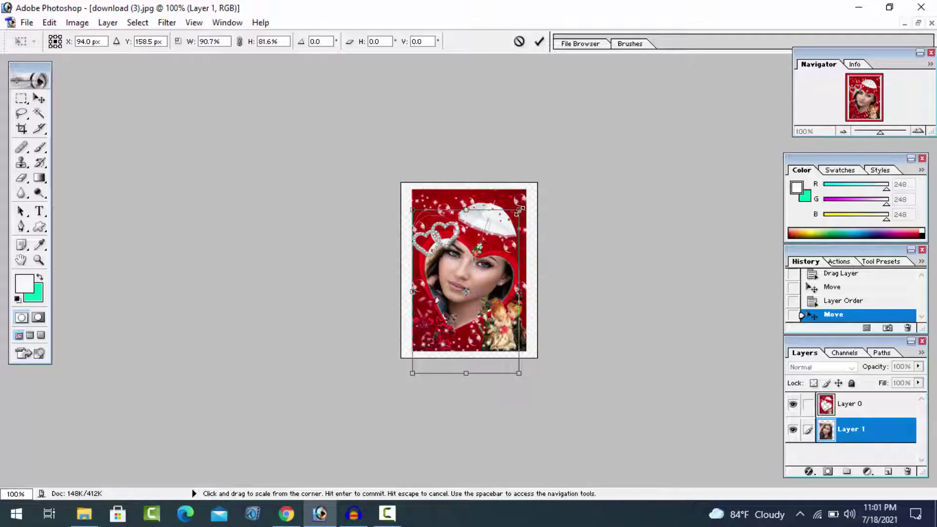
pyautogui.moveTo(520, 211); pyautogui.dragTo(513, 230)
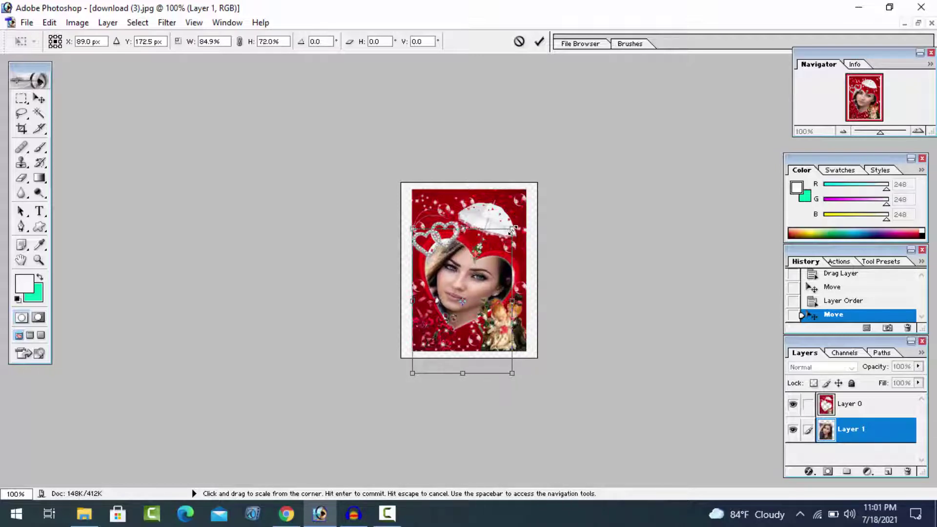
pyautogui.moveTo(413, 228); pyautogui.dragTo(422, 242)
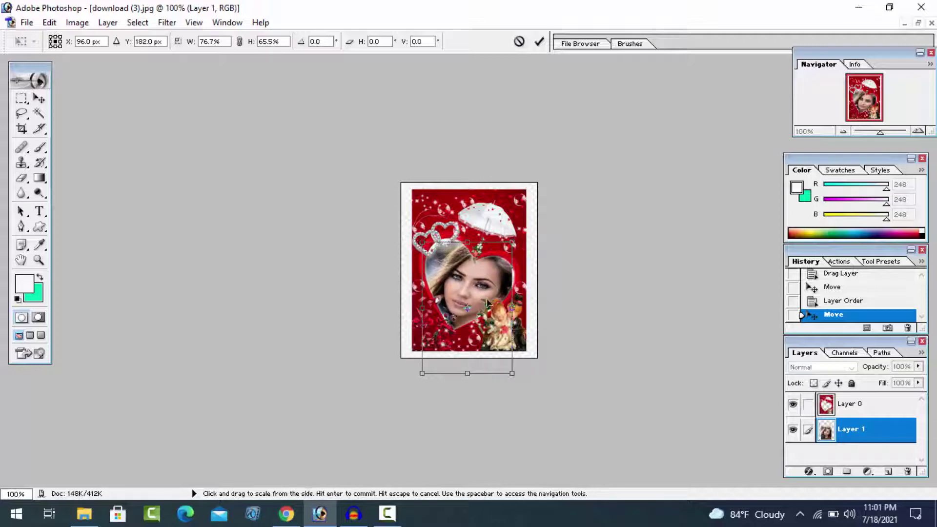
pyautogui.moveTo(512, 312); pyautogui.dragTo(517, 313)
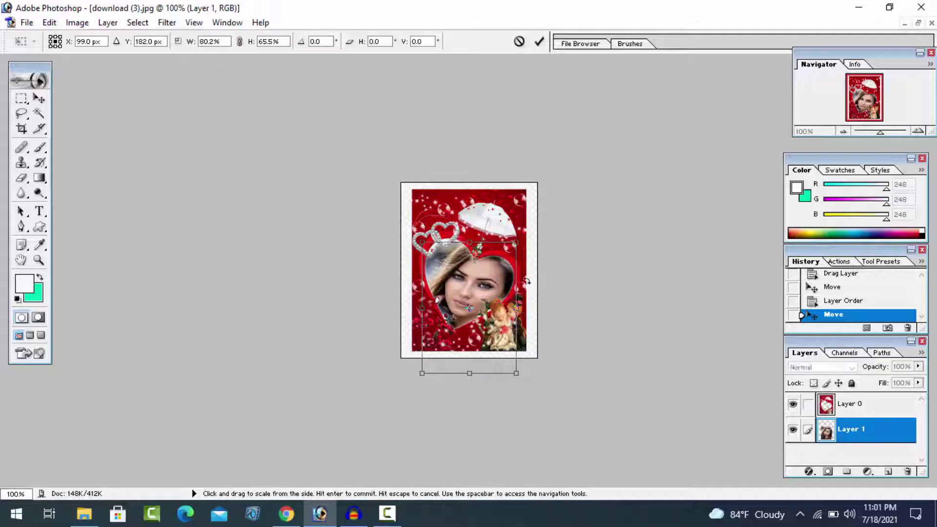
pyautogui.click(539, 41)
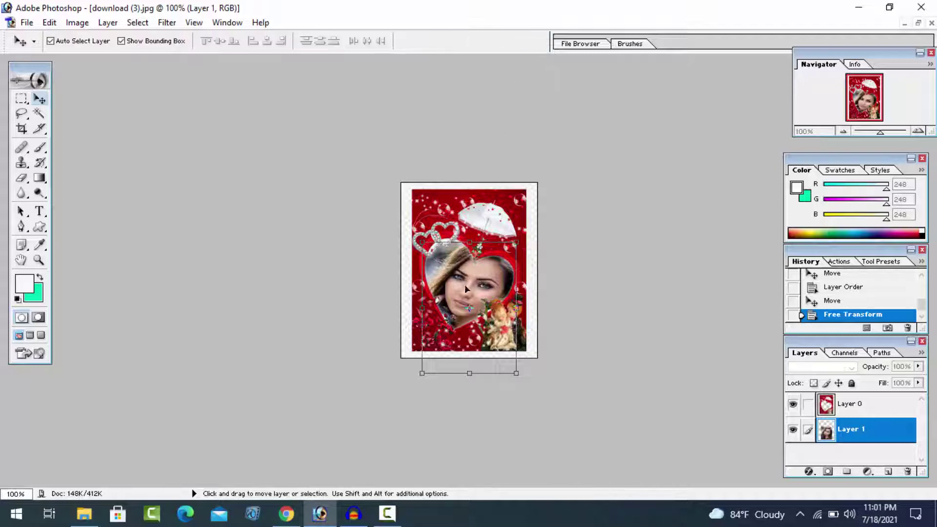
pyautogui.moveTo(466, 290); pyautogui.dragTo(467, 289)
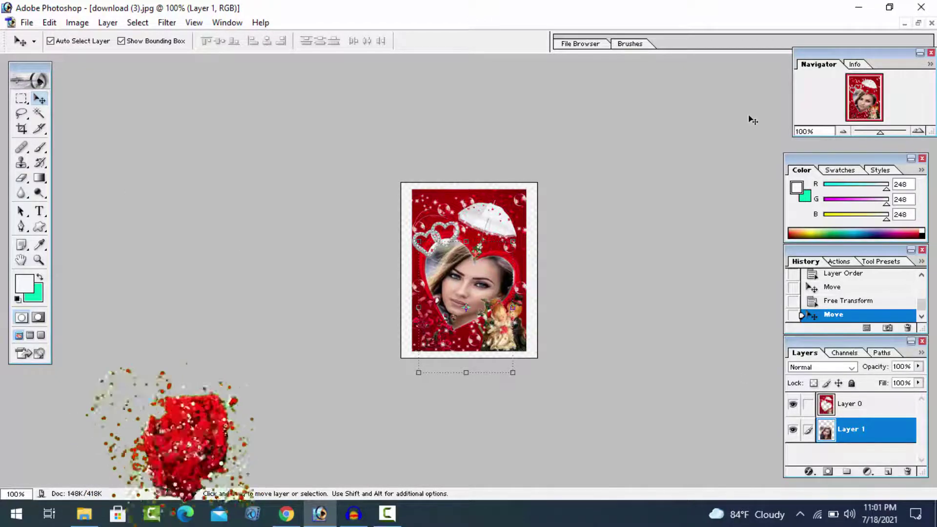
# - Open the heart frame "Love-Photo-Frame-with-Name-and-Photo-Edit-Option-345173" from the Downloads folder in Photoshop
pyautogui.click(918, 23)
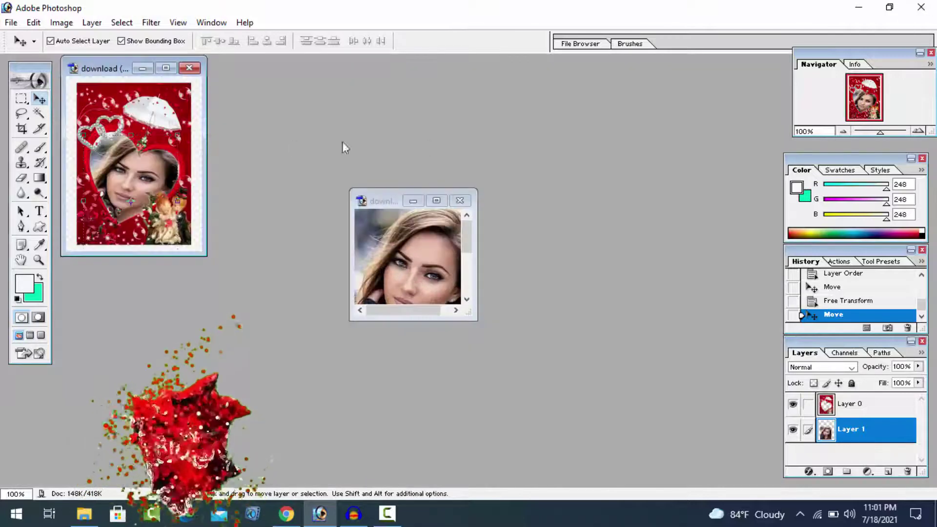
pyautogui.click(859, 7)
pyautogui.doubleClick(30, 246)
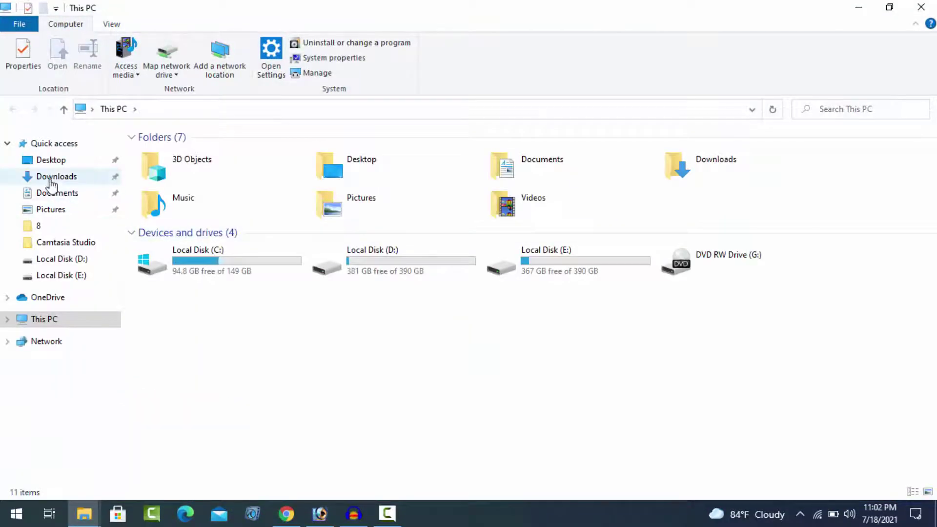
pyautogui.click(54, 177)
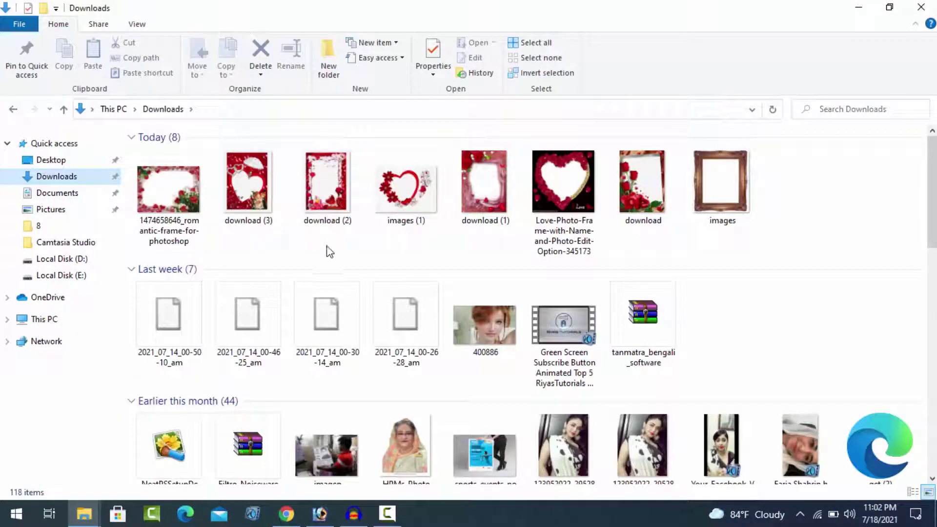
pyautogui.click(564, 189)
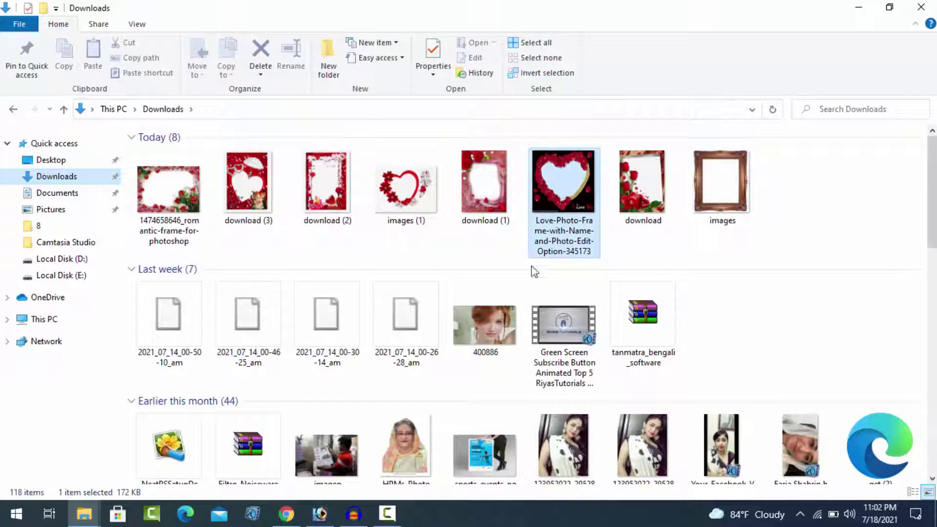
pyautogui.moveTo(537, 251); pyautogui.dragTo(266, 239)
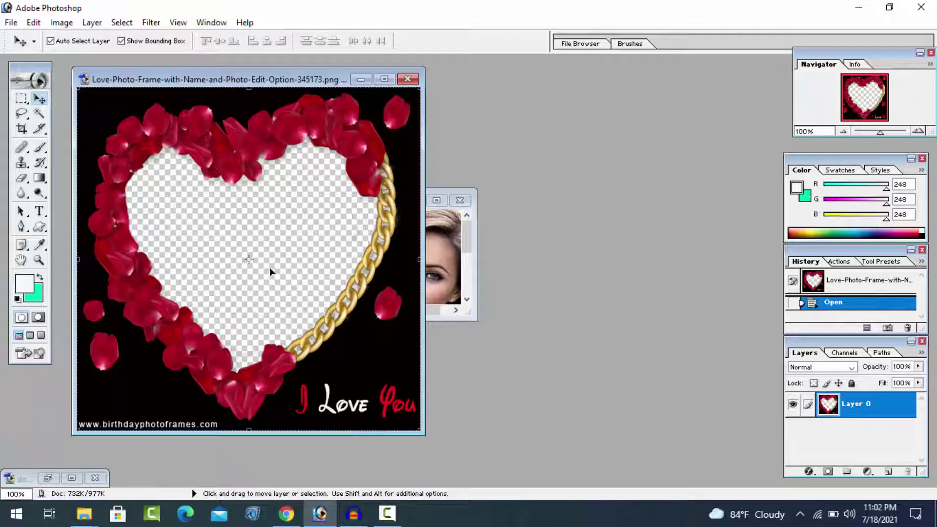
# - Select the heart-shaped opening with the Magic Wand at tolerance 32, adding the missed area along the upper petals
pyautogui.press('w')
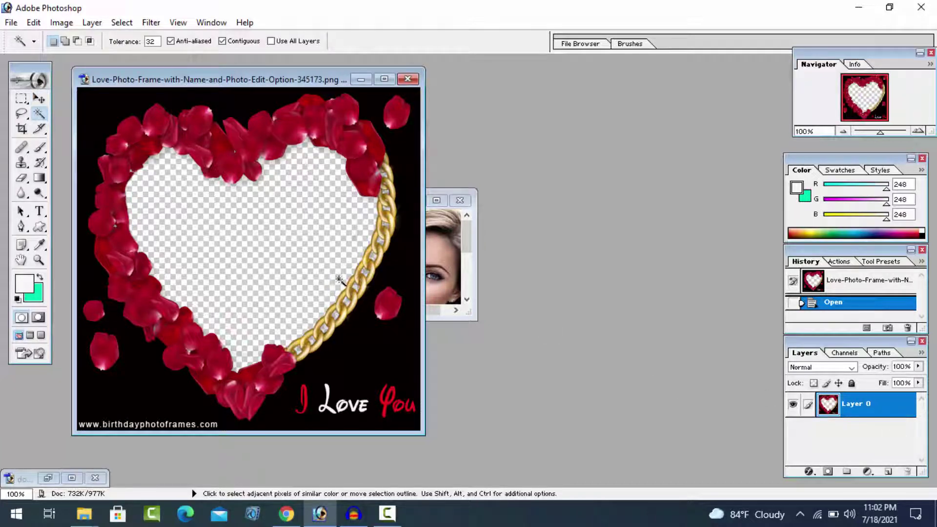
pyautogui.click(253, 269)
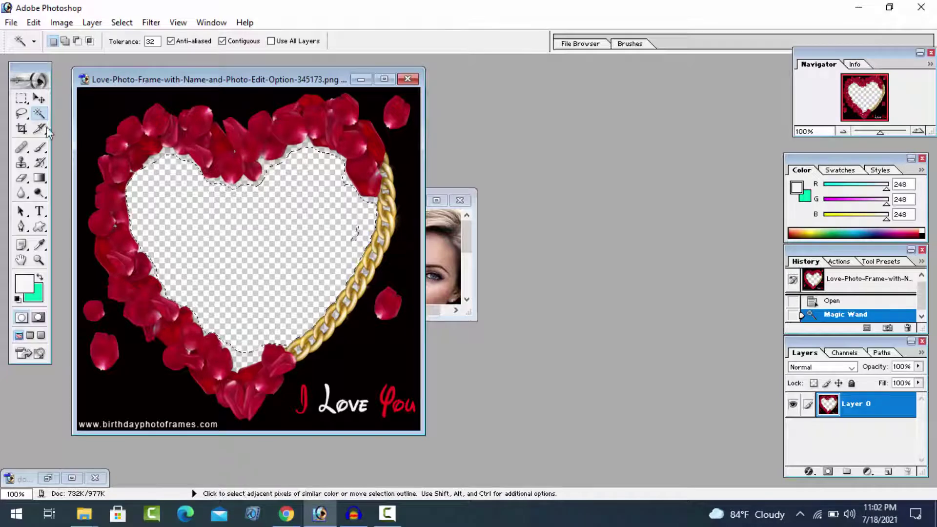
pyautogui.keyDown('shift'); pyautogui.click(285, 157); pyautogui.keyUp('shift')
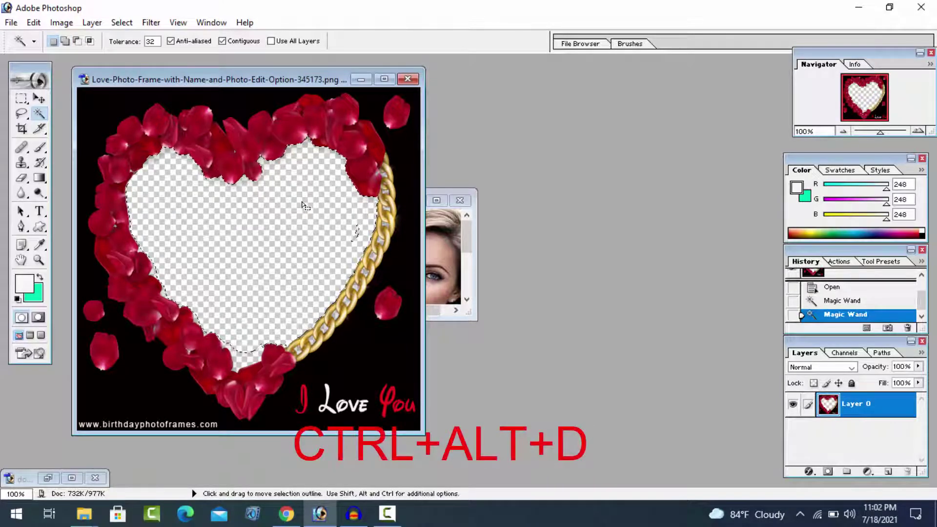
# - Feather the heart opening's selection by 1.2 pixels, clear its contents and deselect
pyautogui.hotkey('ctrl', 'alt', 'd')
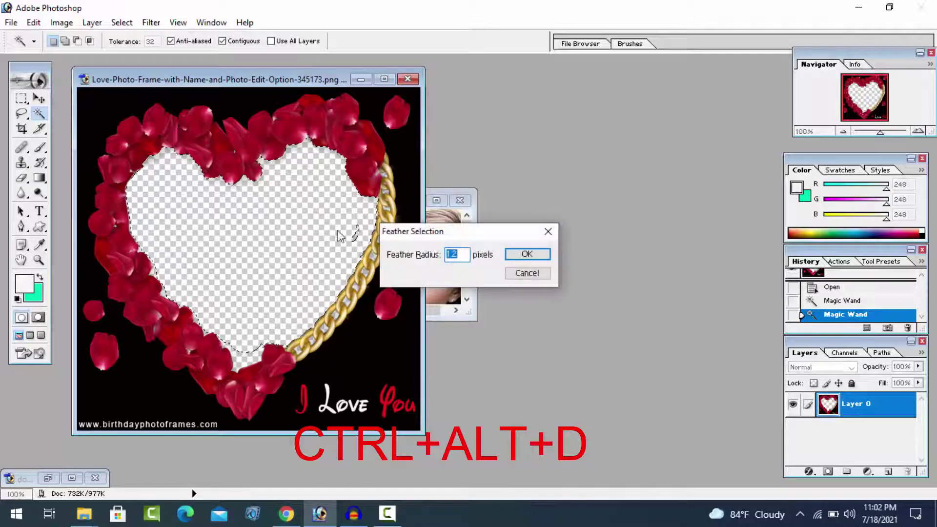
pyautogui.click(533, 259)
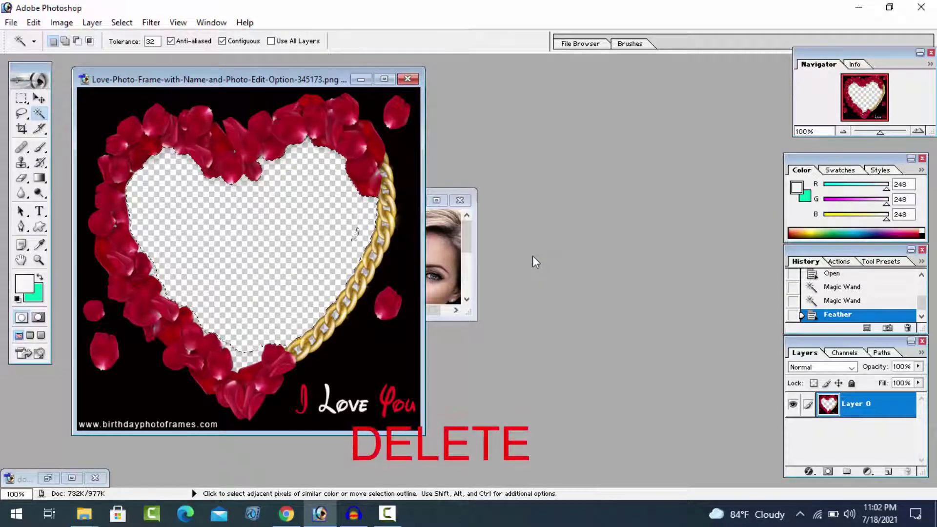
pyautogui.press('Delete')
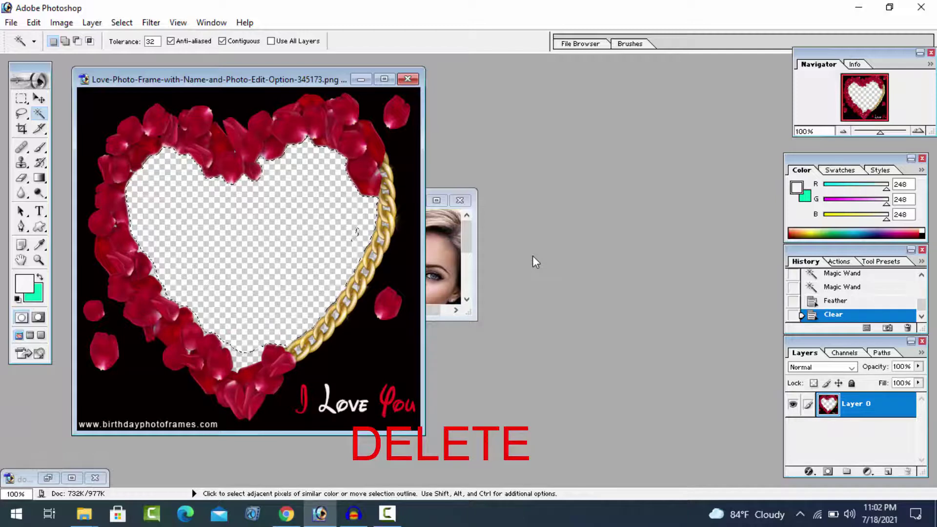
pyautogui.hotkey('ctrl', 'd')
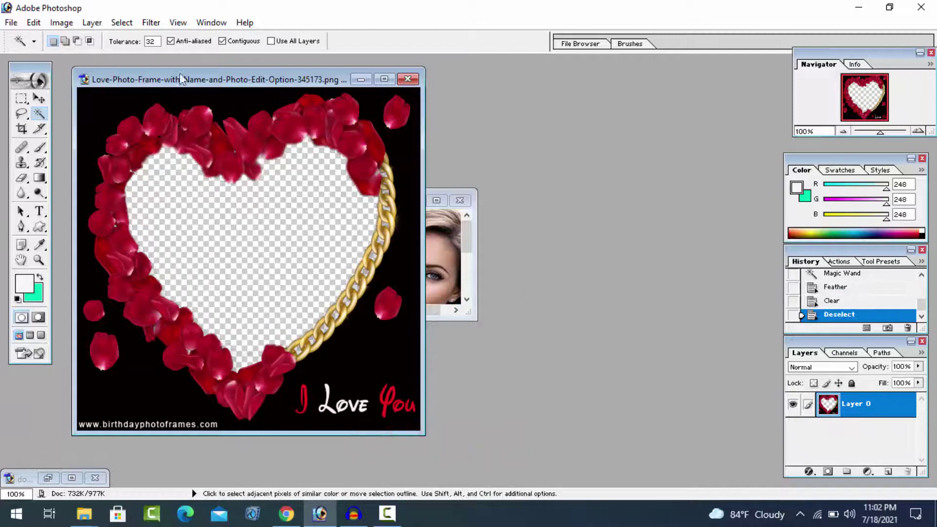
# - Copy the portrait into the petal heart frame as a new layer and move it over the heart's upper-left part
pyautogui.click(40, 101)
pyautogui.click(435, 270)
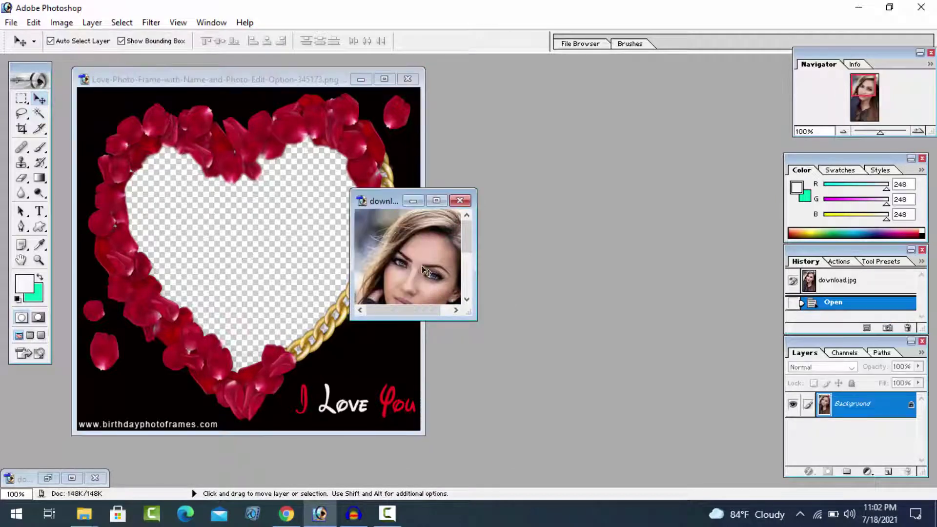
pyautogui.moveTo(421, 264); pyautogui.dragTo(261, 232)
pyautogui.click(383, 92)
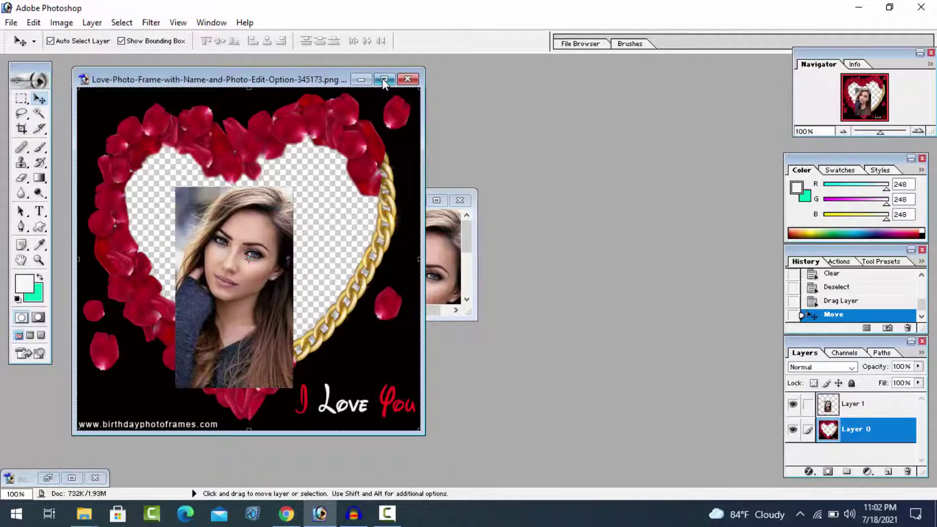
pyautogui.click(384, 78)
pyautogui.moveTo(448, 244); pyautogui.dragTo(396, 182)
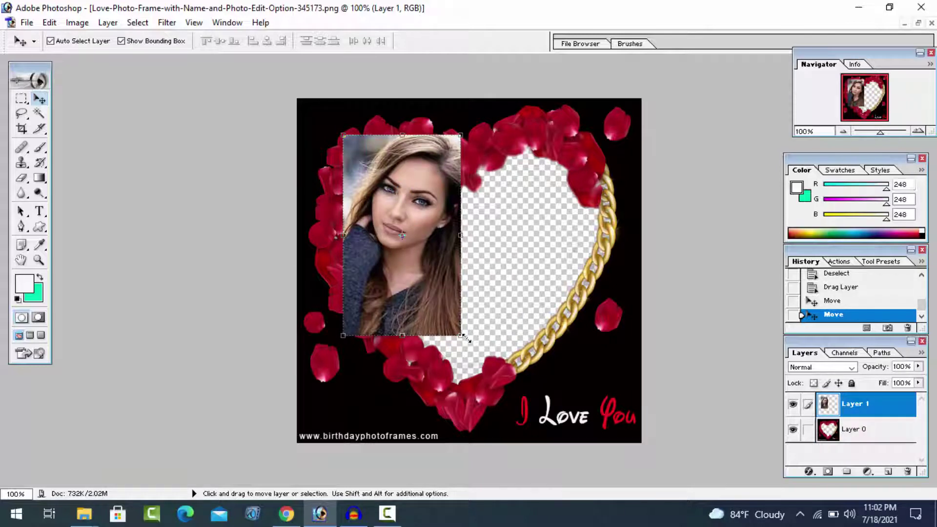
# - Free Transform the portrait to about 230.8% width and 158.7% height so it covers the heart opening
pyautogui.click(462, 336)
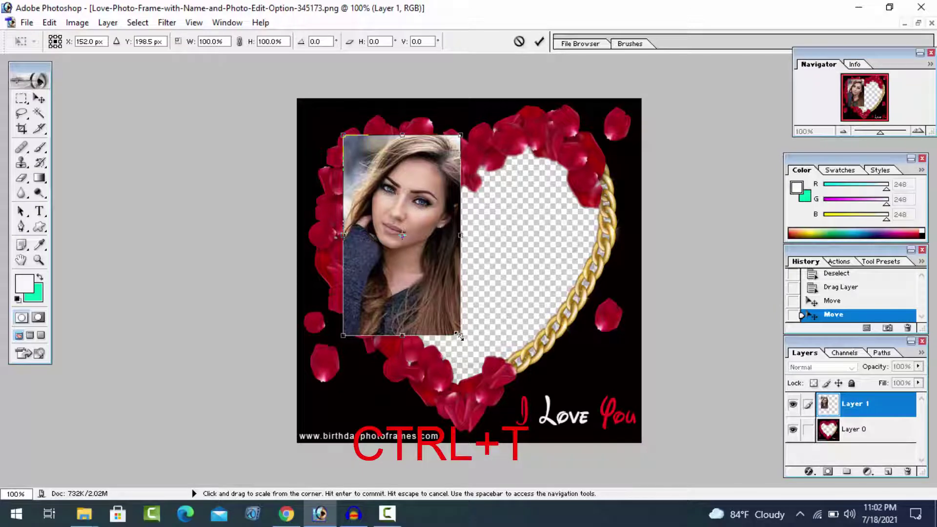
pyautogui.moveTo(459, 335); pyautogui.dragTo(612, 423)
pyautogui.moveTo(477, 424); pyautogui.dragTo(482, 451)
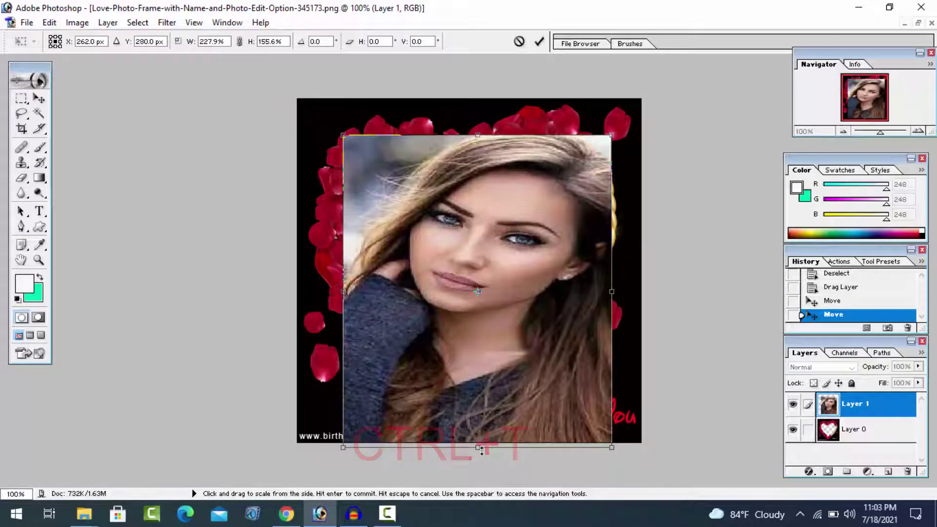
pyautogui.moveTo(343, 291); pyautogui.dragTo(339, 292)
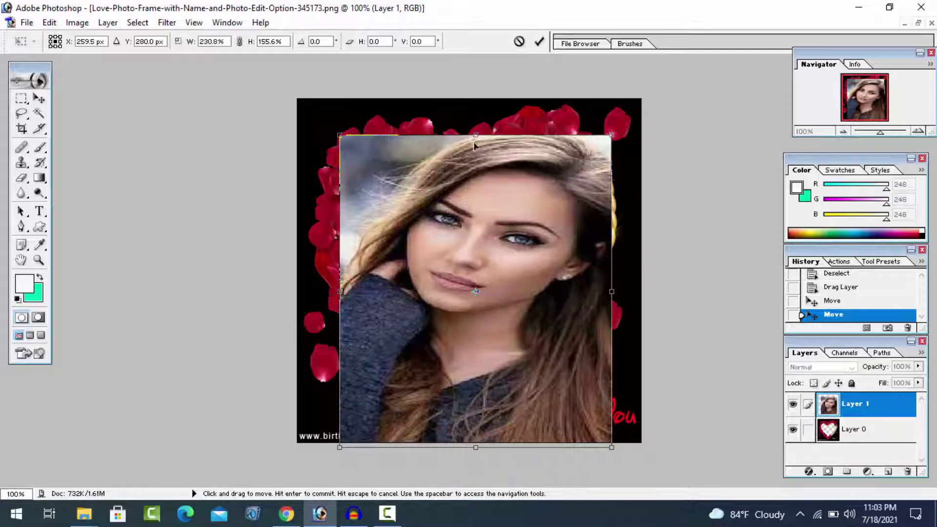
pyautogui.moveTo(474, 136); pyautogui.dragTo(475, 130)
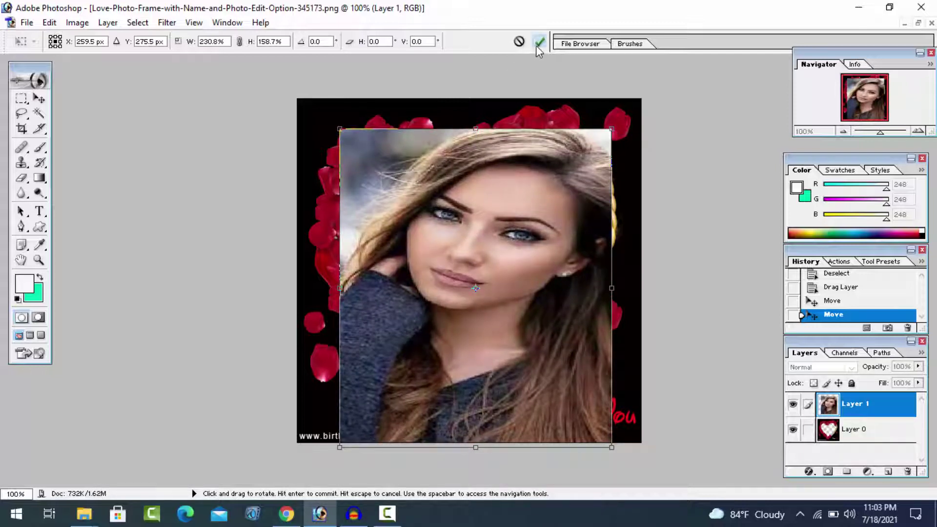
pyautogui.click(537, 45)
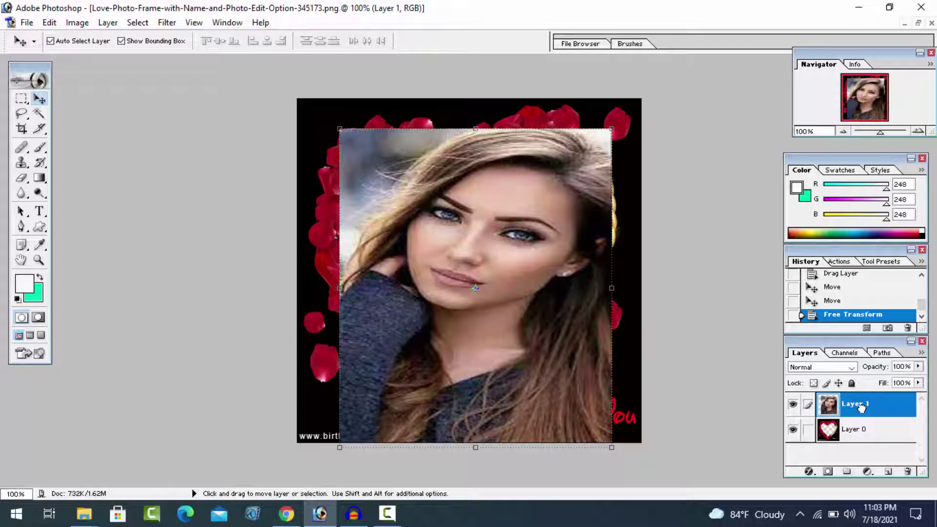
# - Move Layer 1 beneath the frame's Layer 0 and position the portrait's face inside the petal heart
pyautogui.moveTo(862, 408); pyautogui.dragTo(842, 441)
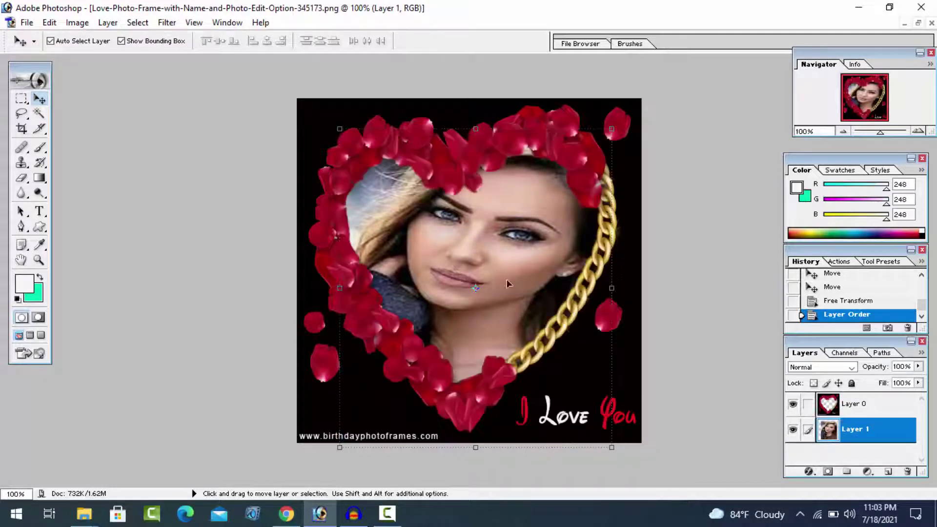
pyautogui.moveTo(506, 265); pyautogui.dragTo(473, 258)
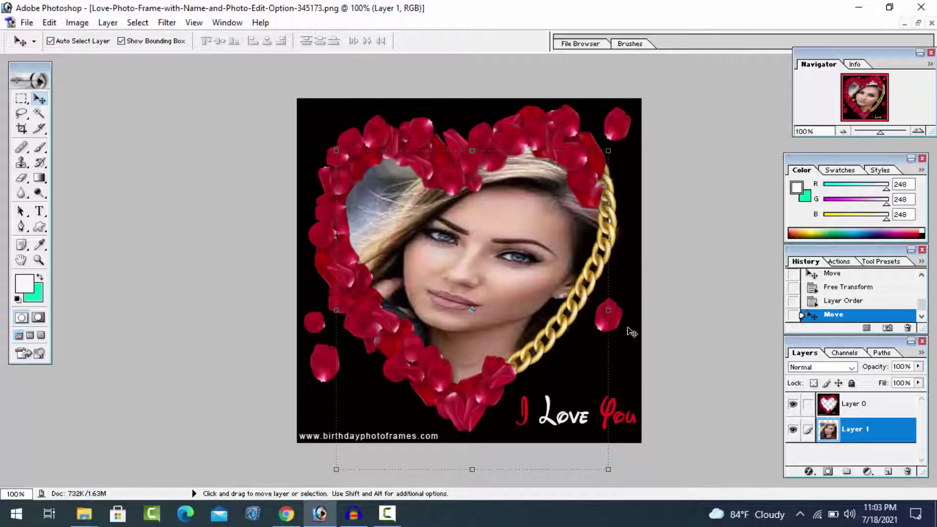
pyautogui.click(927, 356)
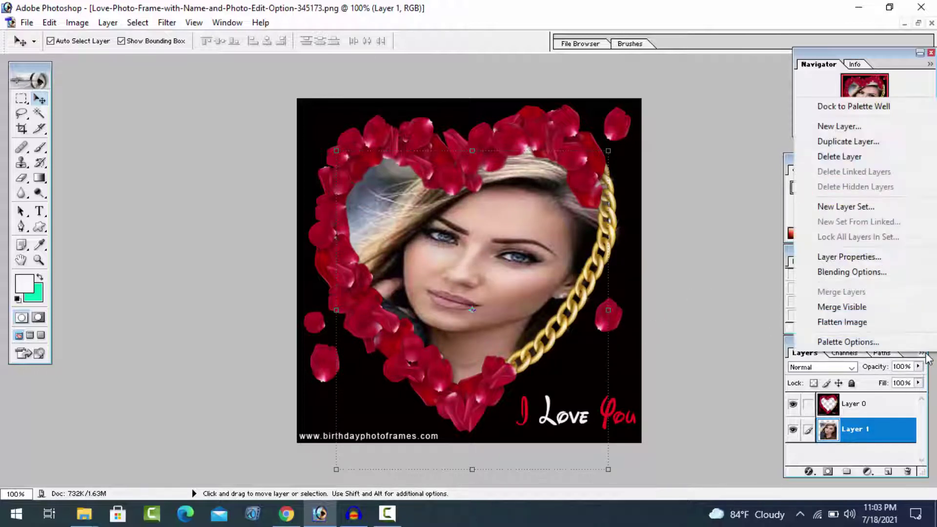
pyautogui.click(693, 335)
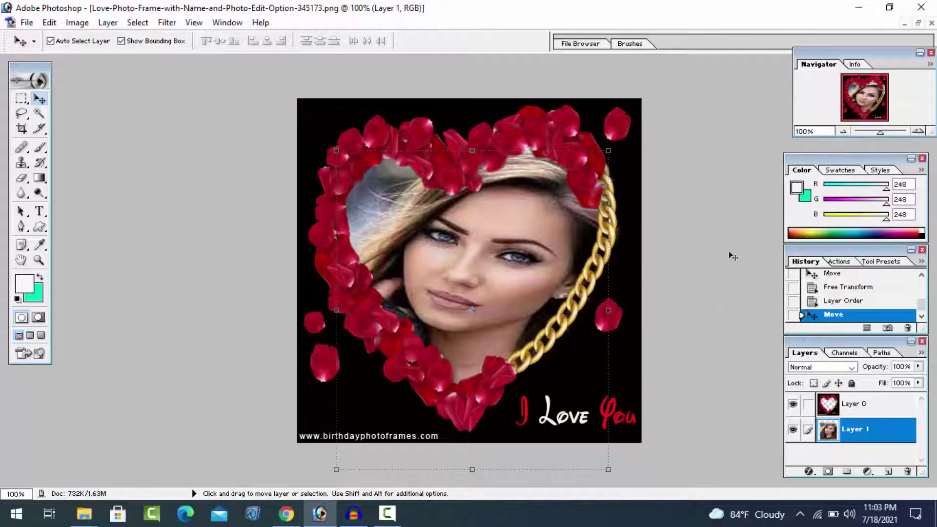
# - Move the finished heart composition aside and open the rose frame "download" from the Downloads folder in Photoshop
pyautogui.click(919, 23)
pyautogui.moveTo(237, 80); pyautogui.dragTo(587, 134)
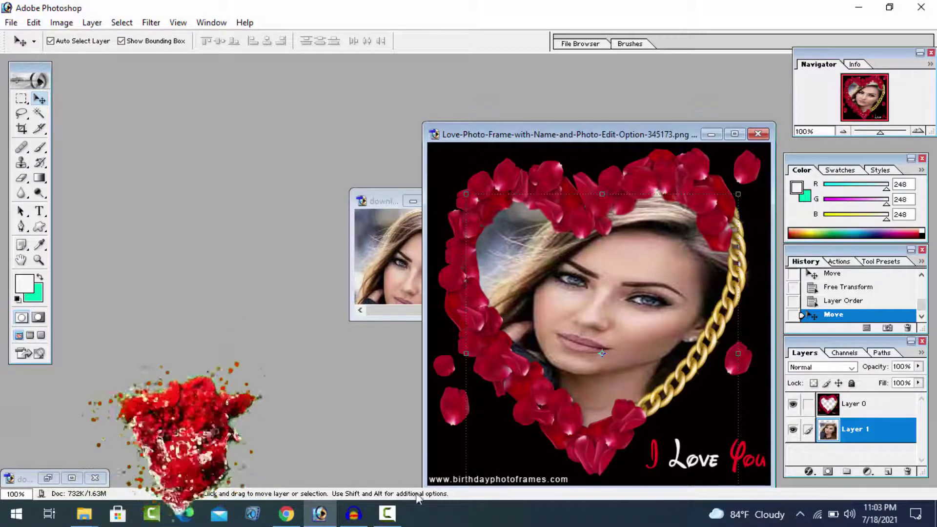
pyautogui.click(859, 9)
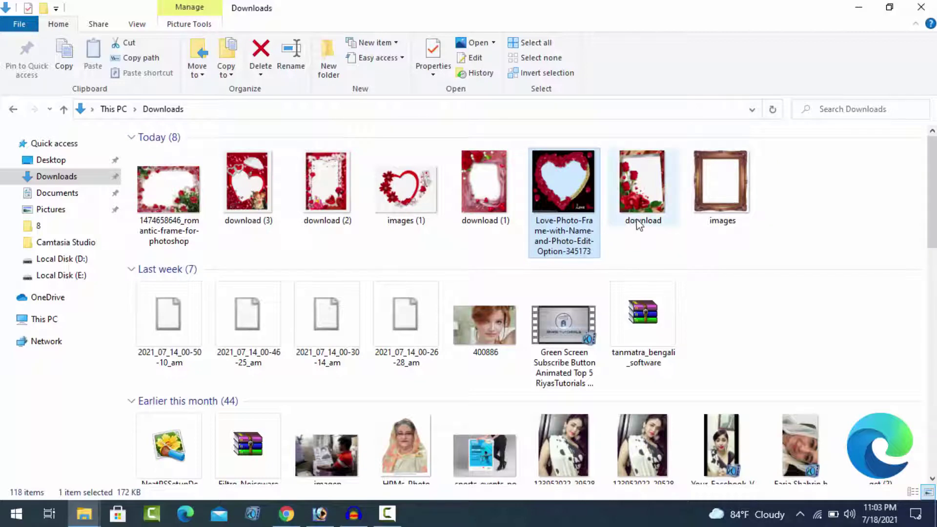
pyautogui.moveTo(644, 211); pyautogui.dragTo(281, 318)
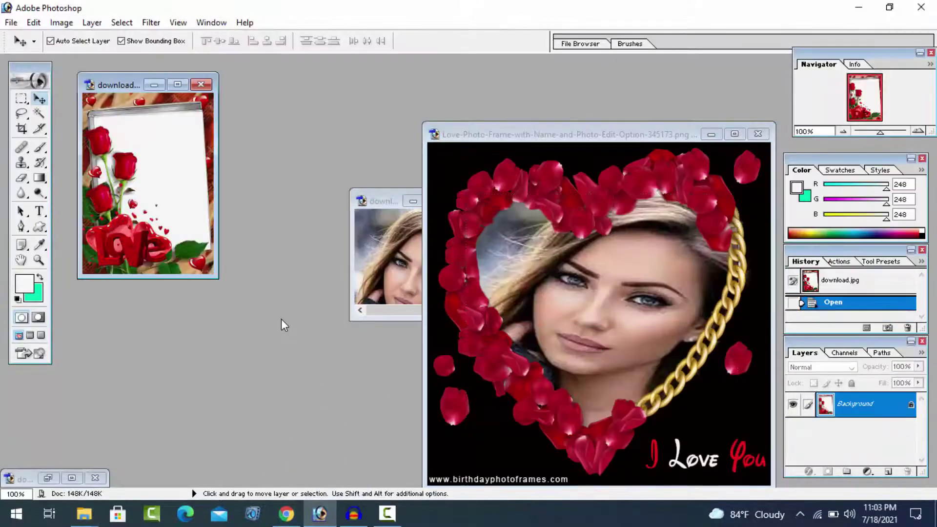
# - Select the rose frame's white opening and the gaps between the stems with the Magic Wand, and feather the selection by 1.2 pixels
pyautogui.click(177, 84)
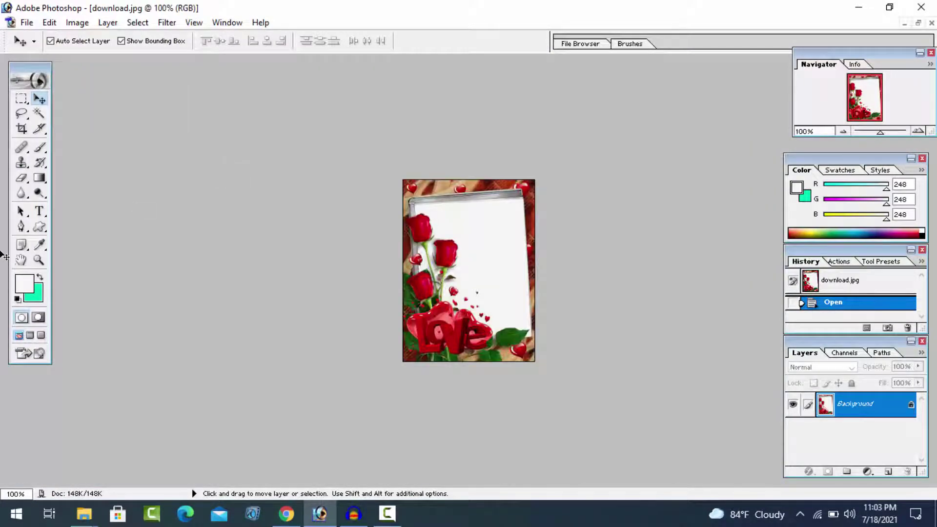
pyautogui.click(38, 260)
pyautogui.click(471, 265)
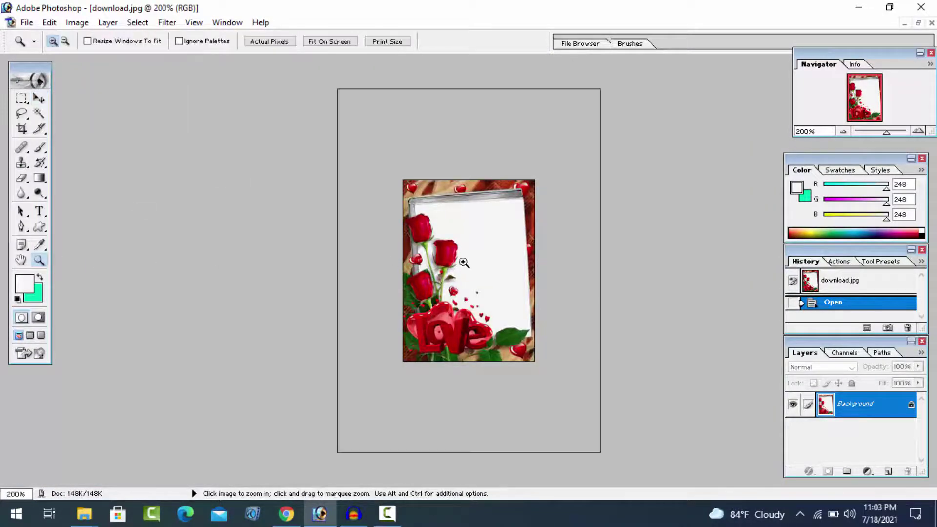
pyautogui.click(39, 112)
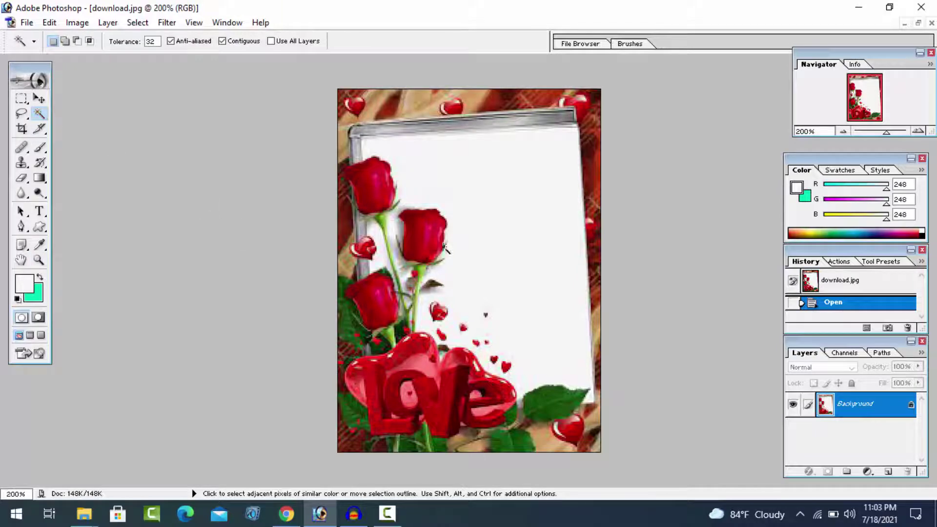
pyautogui.click(516, 226)
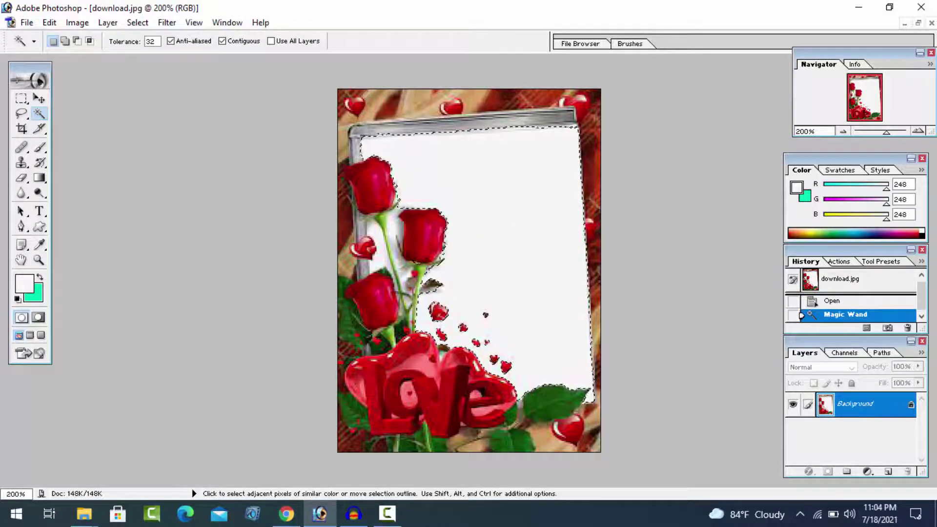
pyautogui.keyDown('shift'); pyautogui.click(392, 228); pyautogui.keyUp('shift')
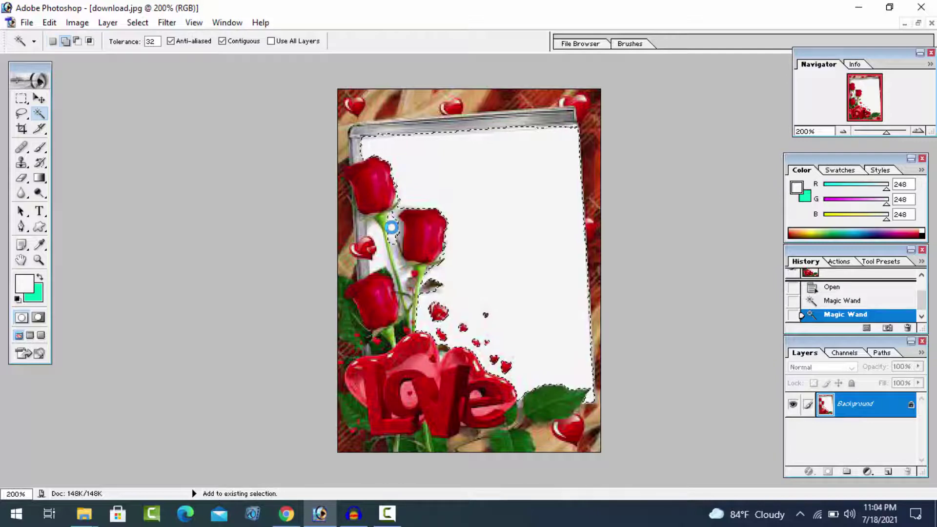
pyautogui.keyDown('shift'); pyautogui.click(381, 256); pyautogui.keyUp('shift')
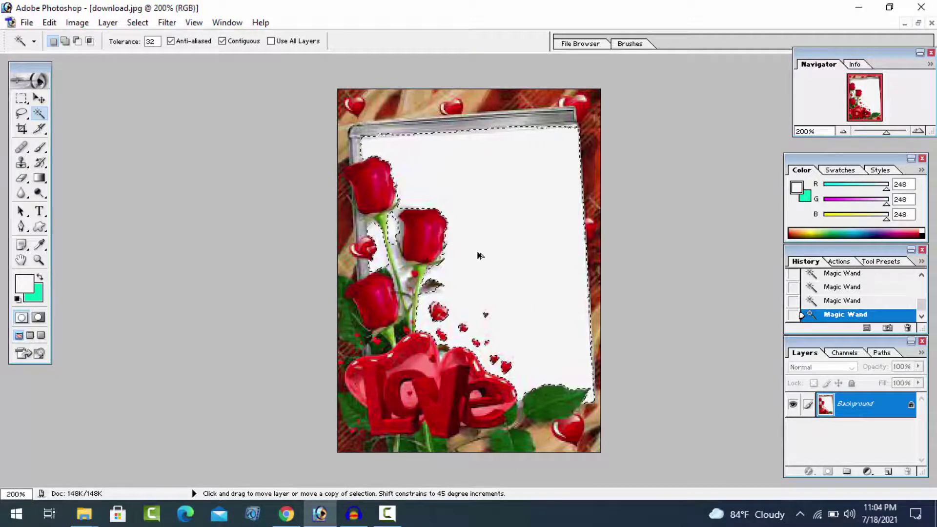
pyautogui.hotkey('ctrl', 'alt', 'd')
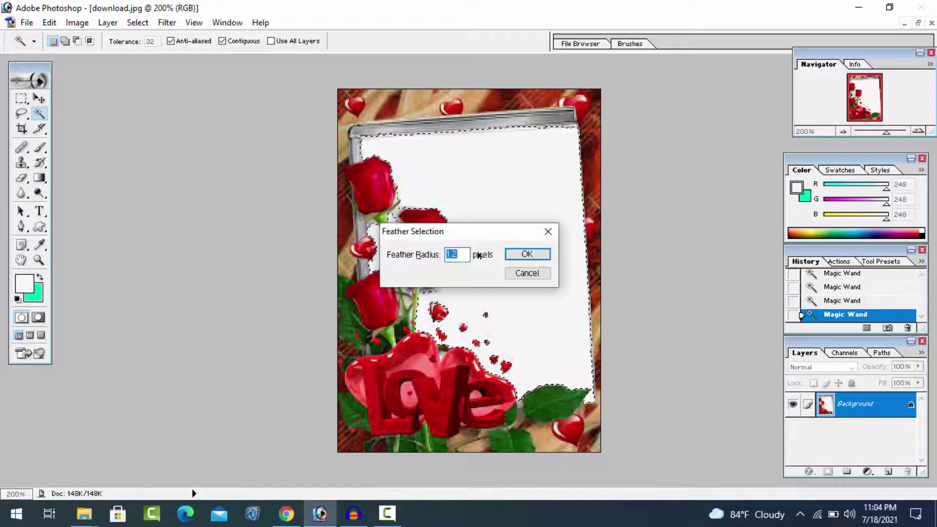
pyautogui.click(528, 254)
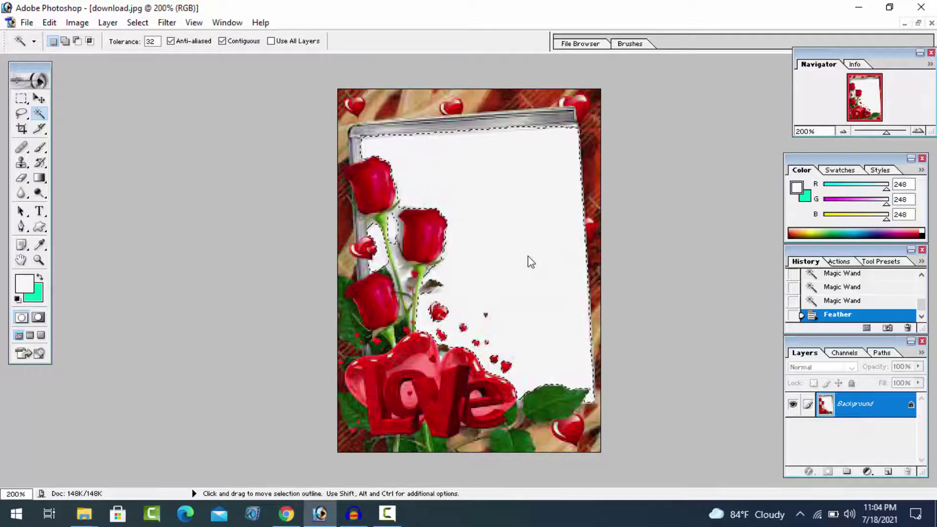
# - Convert the rose frame's Background to Layer 0, clear the selected white areas to transparency, and deselect
pyautogui.press('Delete')
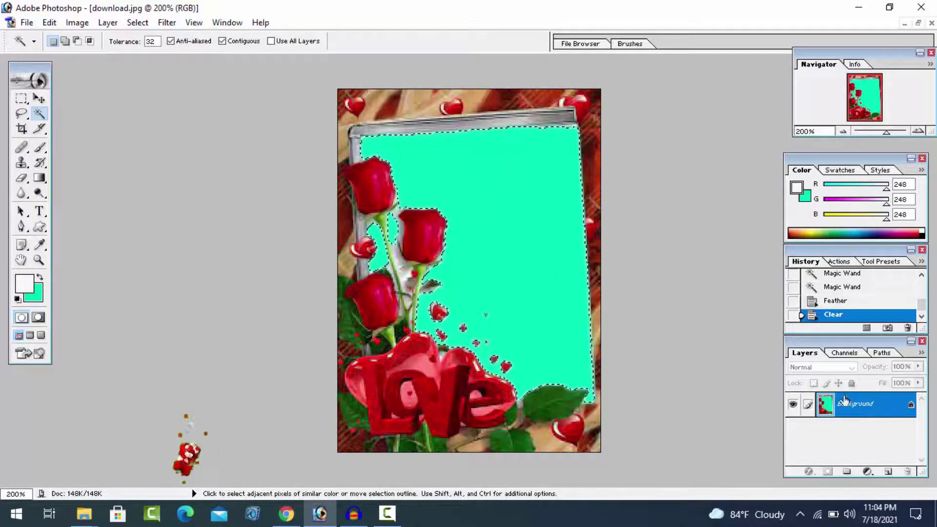
pyautogui.doubleClick(872, 408)
pyautogui.click(581, 236)
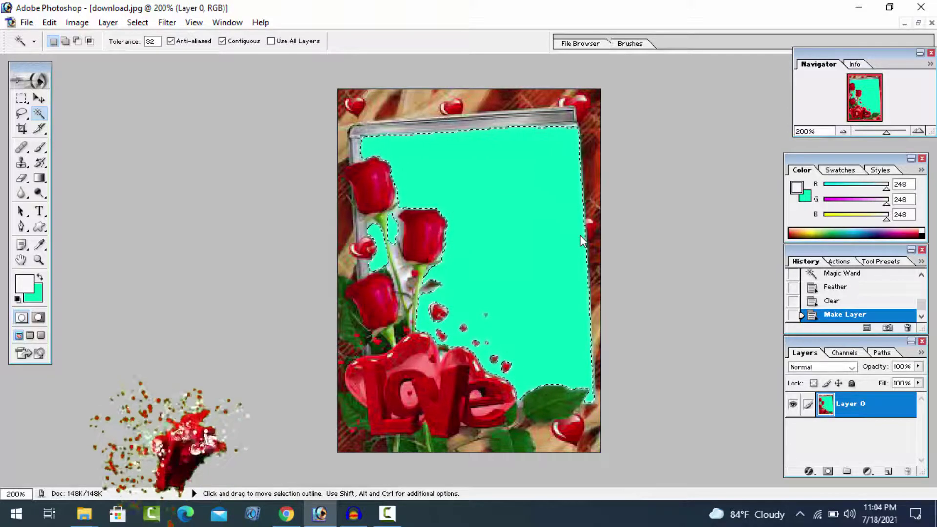
pyautogui.press('Delete')
pyautogui.press('Delete')
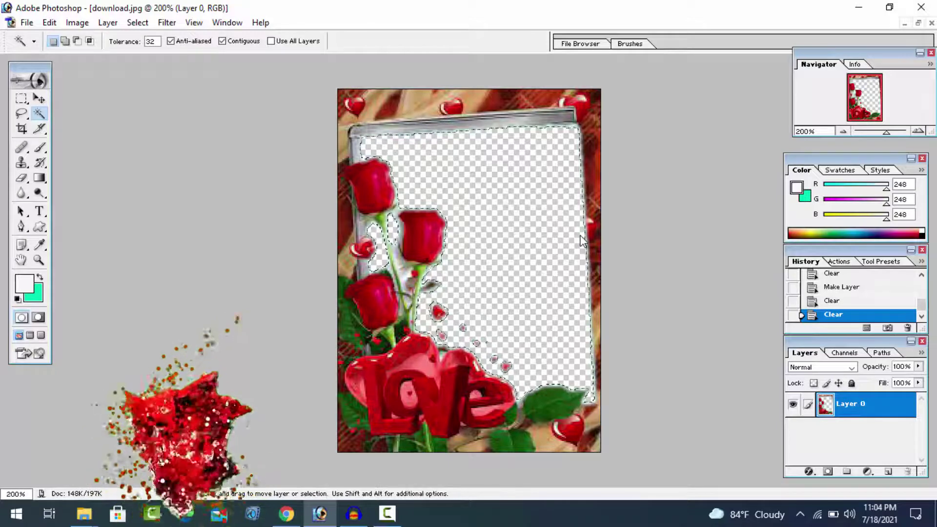
pyautogui.click(605, 223)
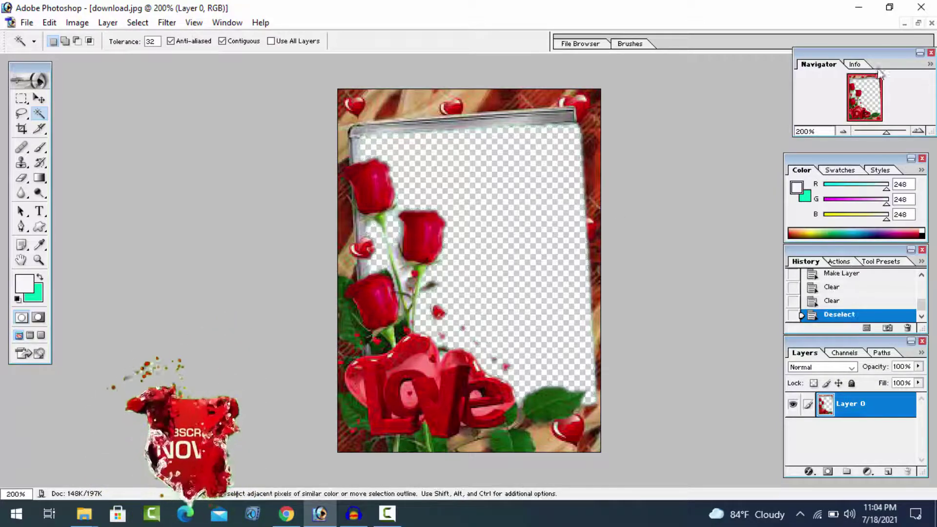
# - Copy the portrait into the rose frame document, position it over the opening, and move it beneath Layer 0
pyautogui.click(918, 24)
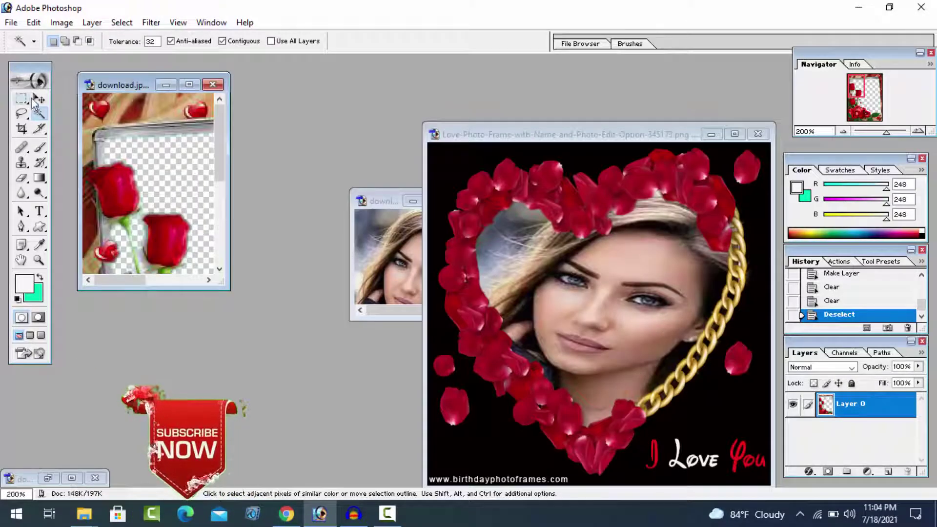
pyautogui.press('v')
pyautogui.moveTo(367, 254); pyautogui.dragTo(197, 144)
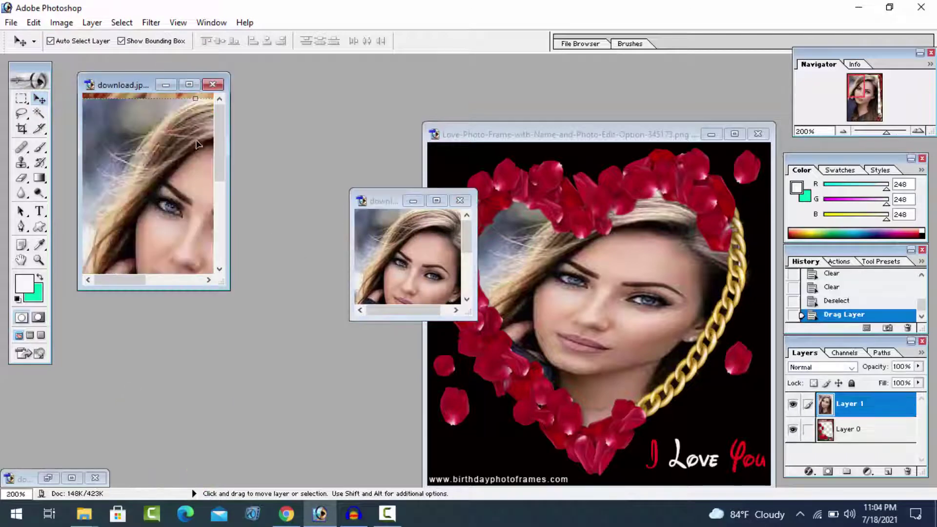
pyautogui.click(197, 81)
pyautogui.moveTo(473, 284); pyautogui.dragTo(486, 303)
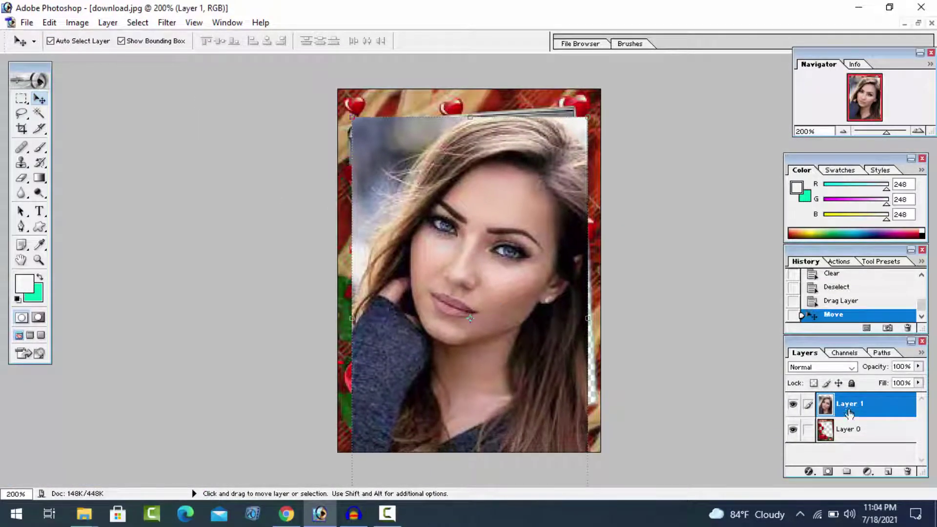
pyautogui.moveTo(869, 409); pyautogui.dragTo(842, 443)
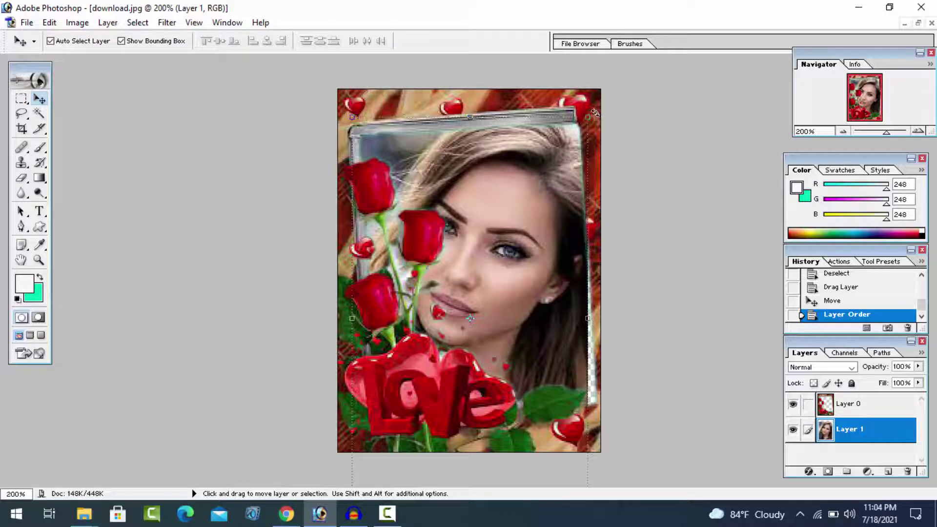
# - Free Transform the portrait, rotating it -3.5 degrees to match the frame's tilt and stretching its right side slightly to cover the opening's edge
pyautogui.click(595, 113)
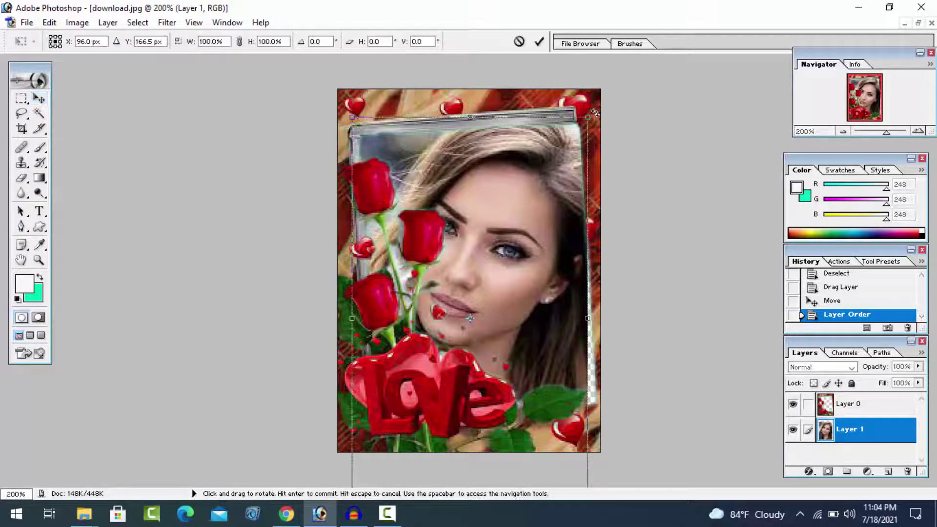
pyautogui.moveTo(604, 108); pyautogui.dragTo(595, 89)
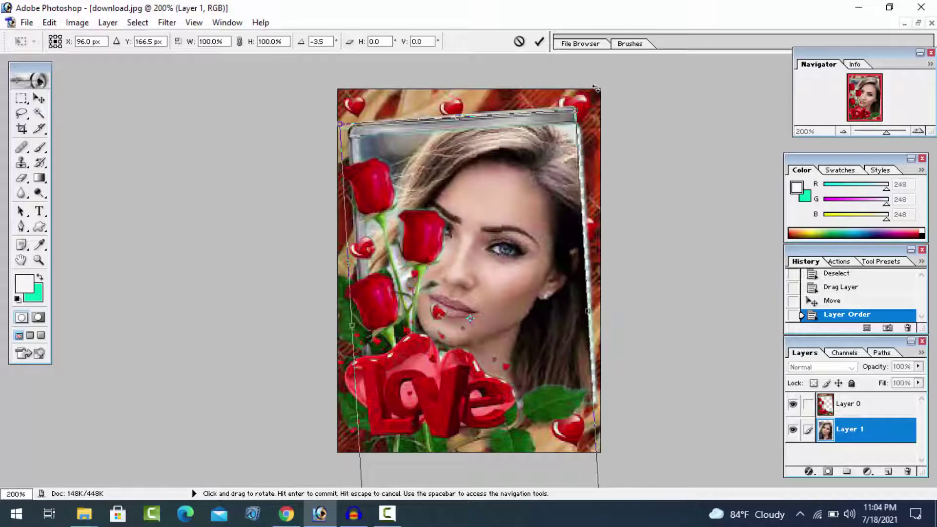
pyautogui.click(539, 43)
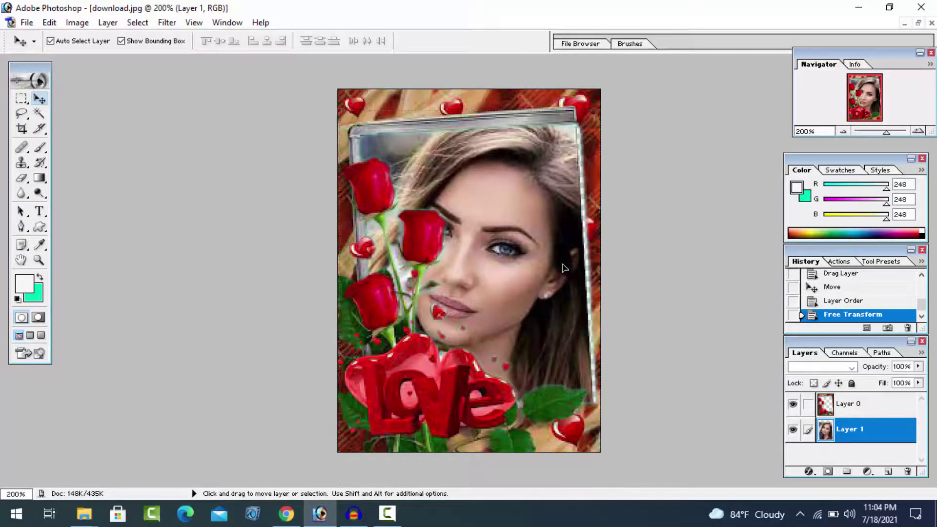
pyautogui.moveTo(607, 316); pyautogui.dragTo(611, 318)
pyautogui.click(540, 43)
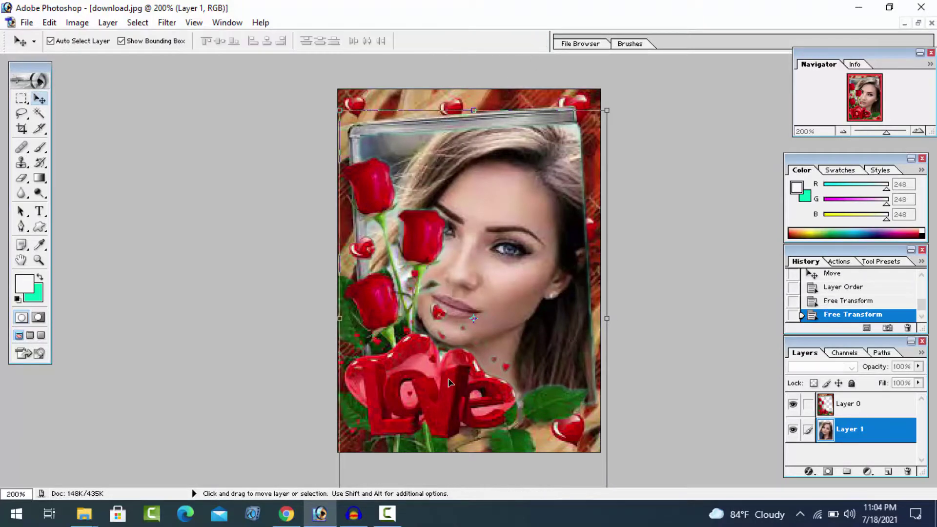